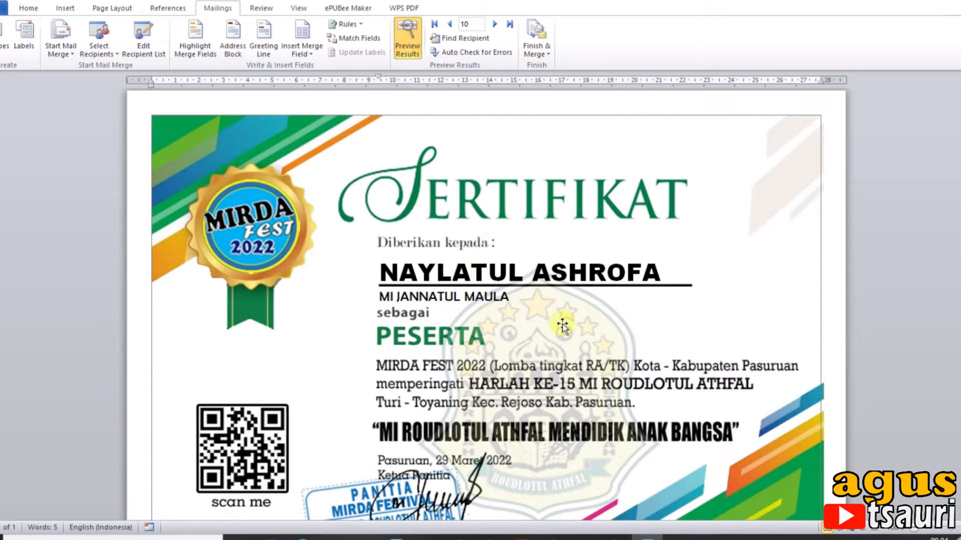
Browse the certificate's mail-merge preview through records 7 to 10, examining the participant name and school on each
scroll(328, 285, down, 3)
scroll(563, 314, up, 3)
scroll(568, 314, up, 1)
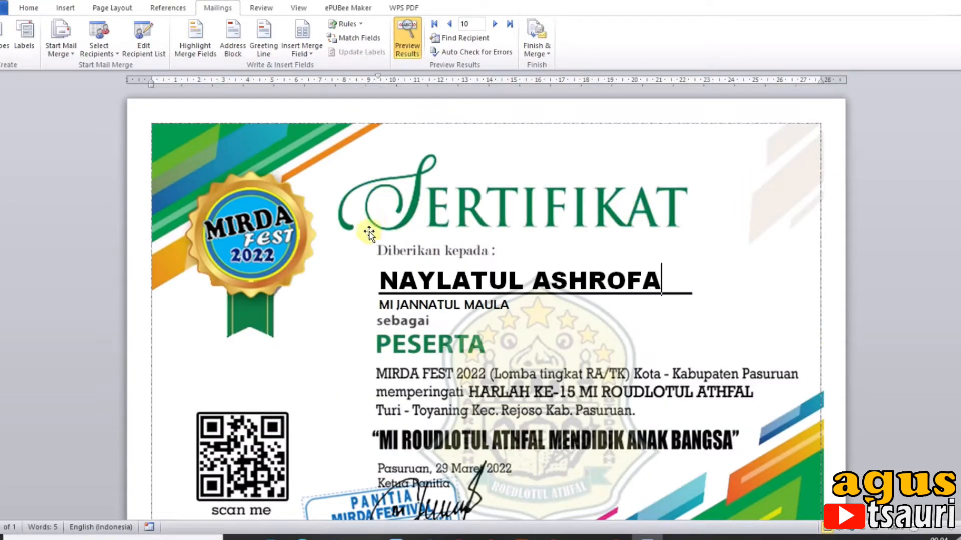
click(448, 24)
click(448, 24)
click(448, 24)
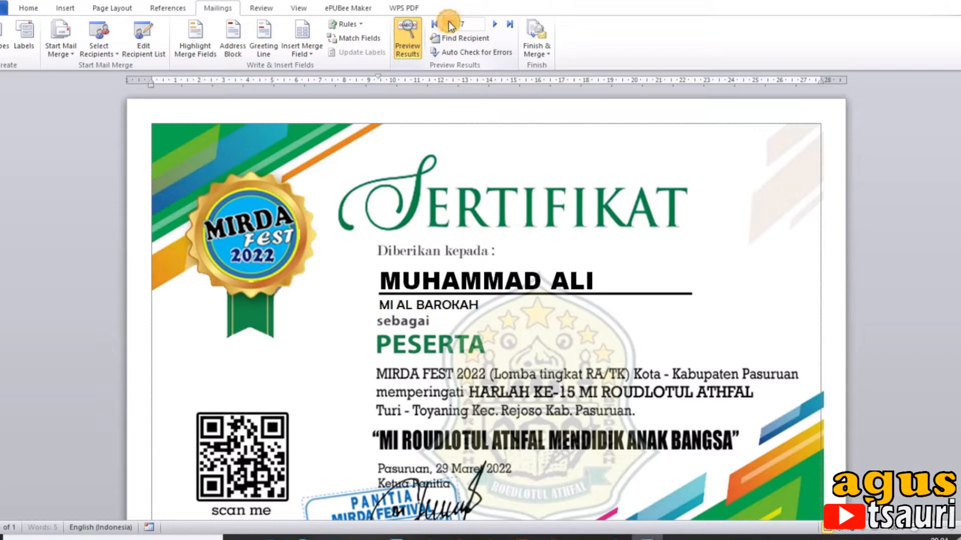
click(497, 24)
click(496, 24)
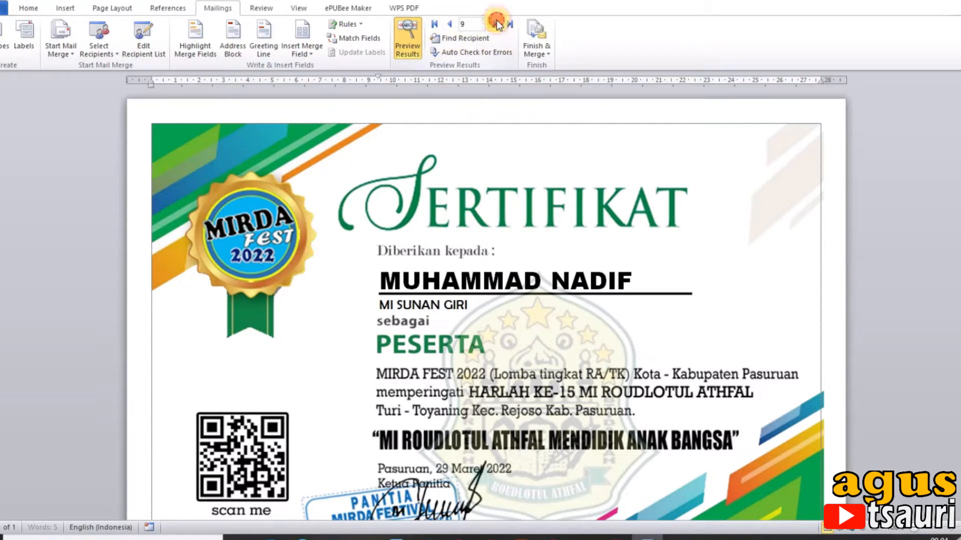
click(448, 24)
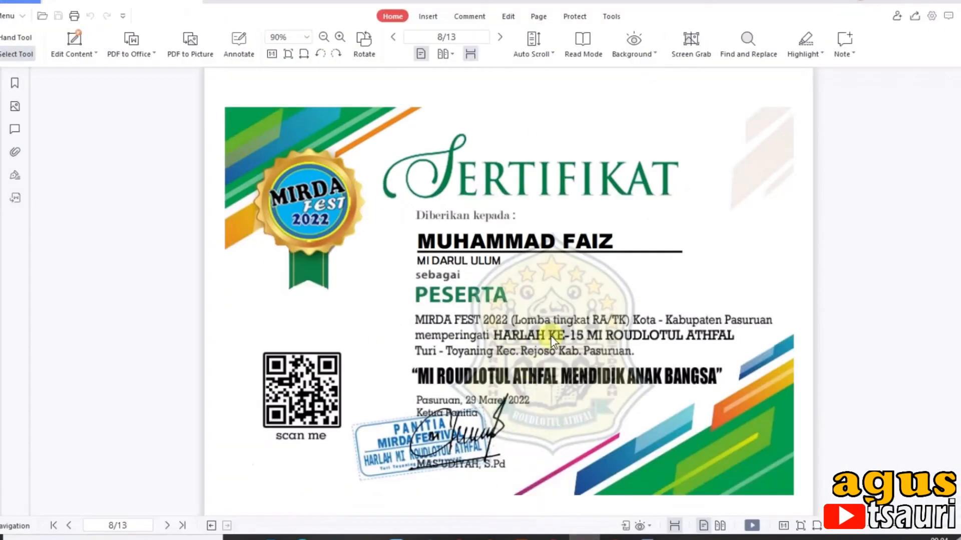
scroll(551, 340, up, 15)
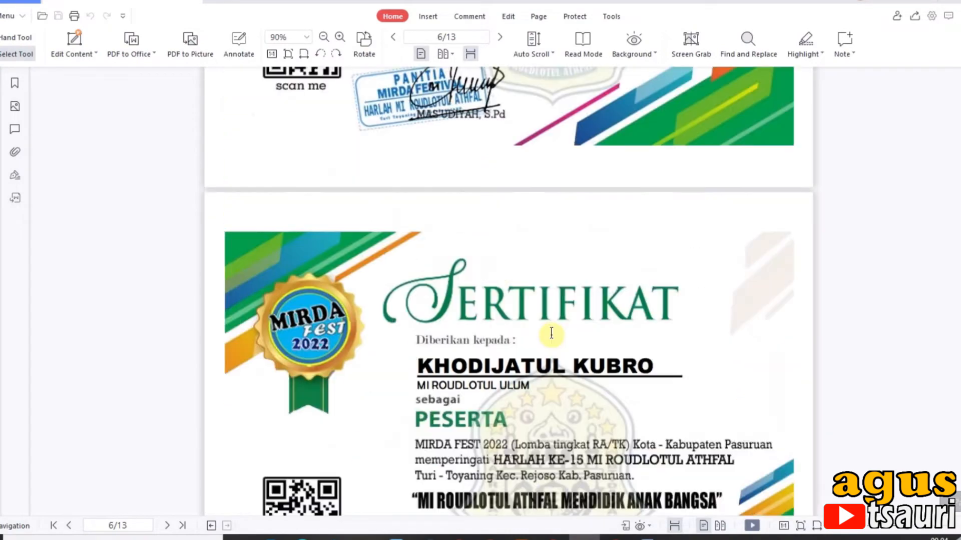
Look through the merged certificates in the 13-page PDF up to the last page
scroll(551, 333, up, 3)
drag(959, 244, 959, 495)
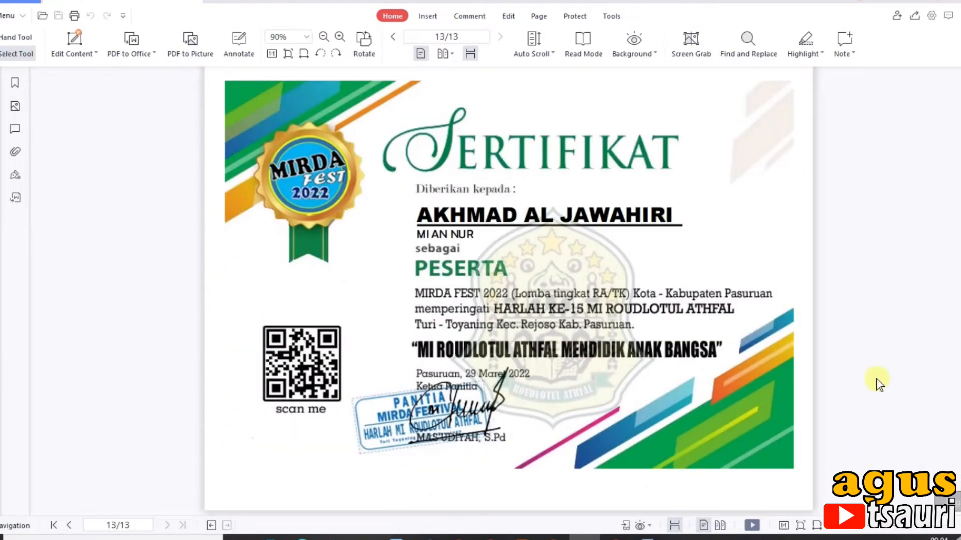
scroll(743, 327, up, 5)
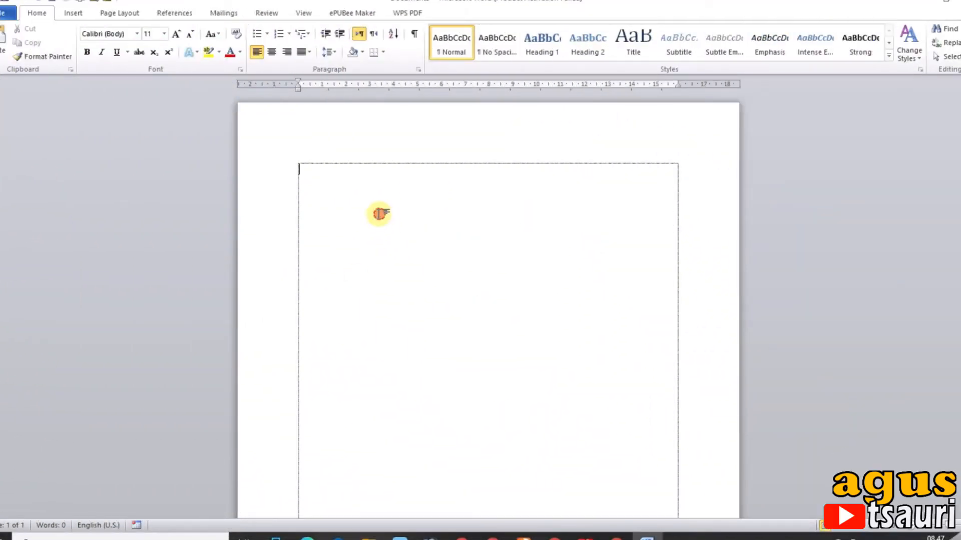
Set the blank document's page to landscape with 1 cm margins on all four sides, keeping A4 paper
double_click(260, 84)
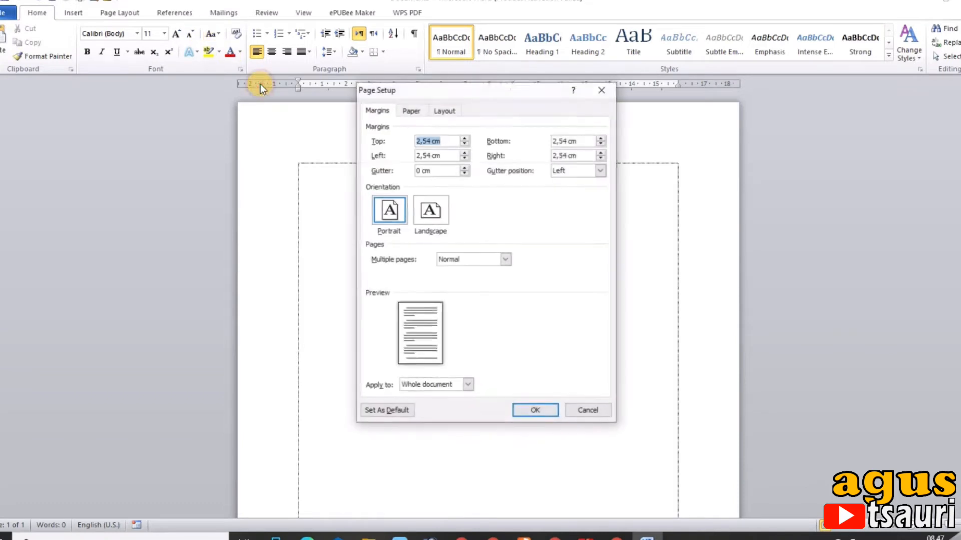
click(443, 218)
double_click(454, 136)
text(1)
key(Tab)
text(1)
key(Tab)
text(1)
key(Tab)
text(1)
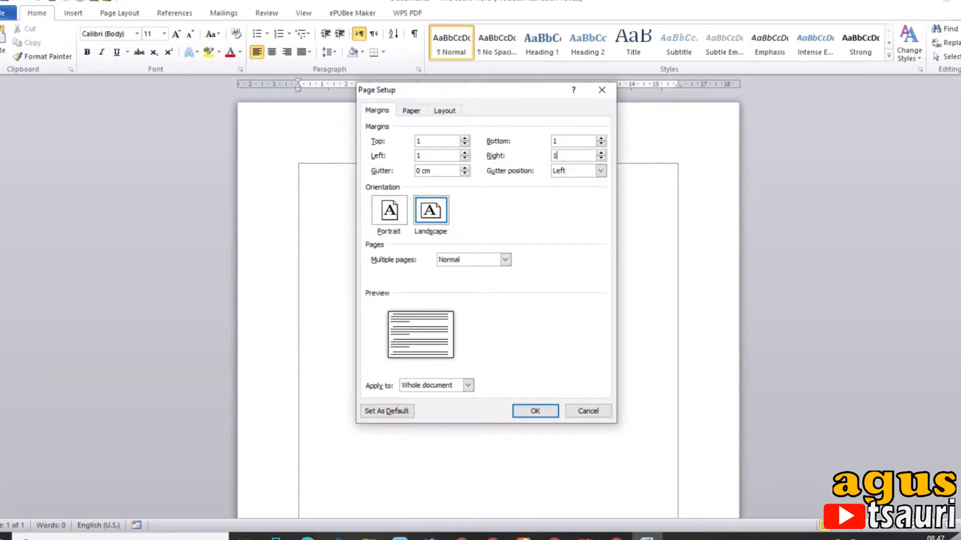
click(411, 111)
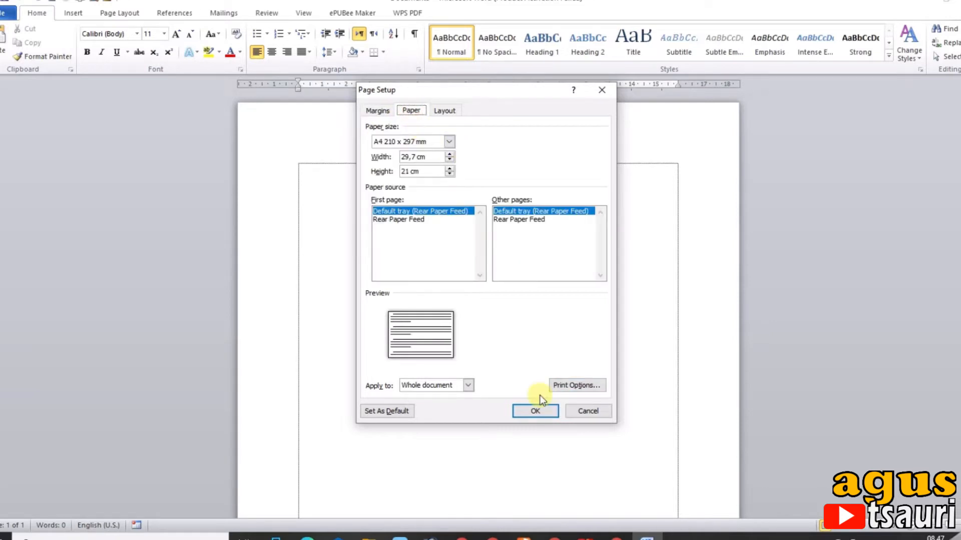
click(536, 412)
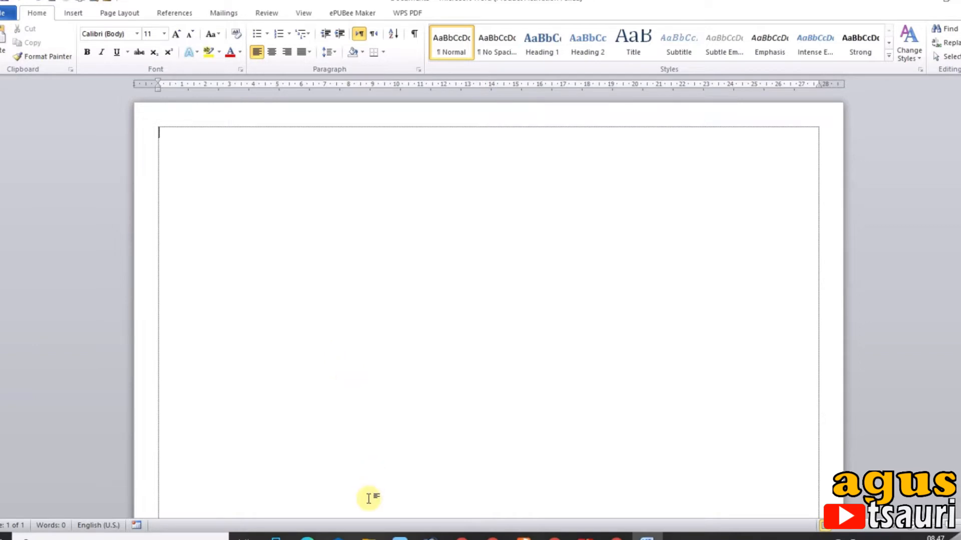
Insert sertifika.png from the LOMBA folder and enlarge it to fill the area inside the margins, about 18.94 by 27.81 cm
click(369, 537)
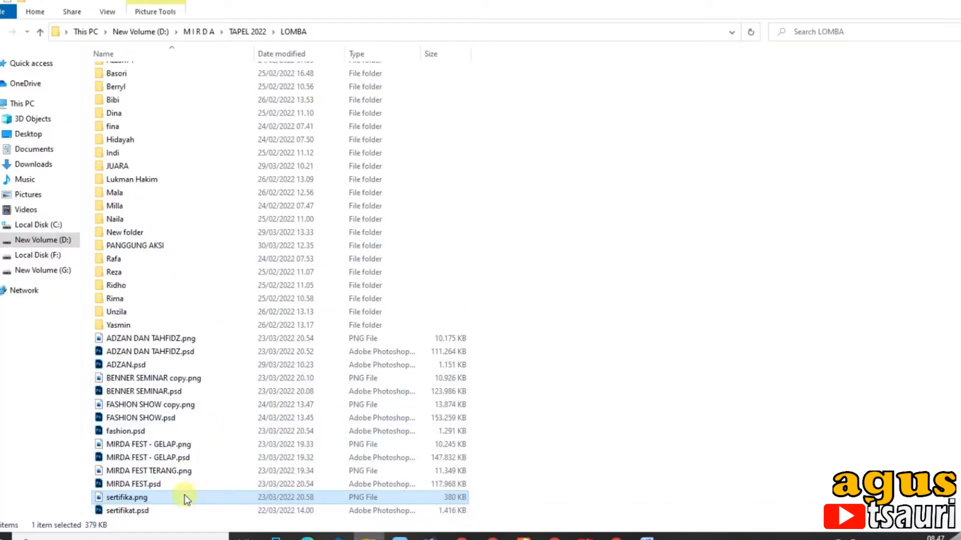
drag(186, 501, 521, 291)
scroll(623, 430, down, 2)
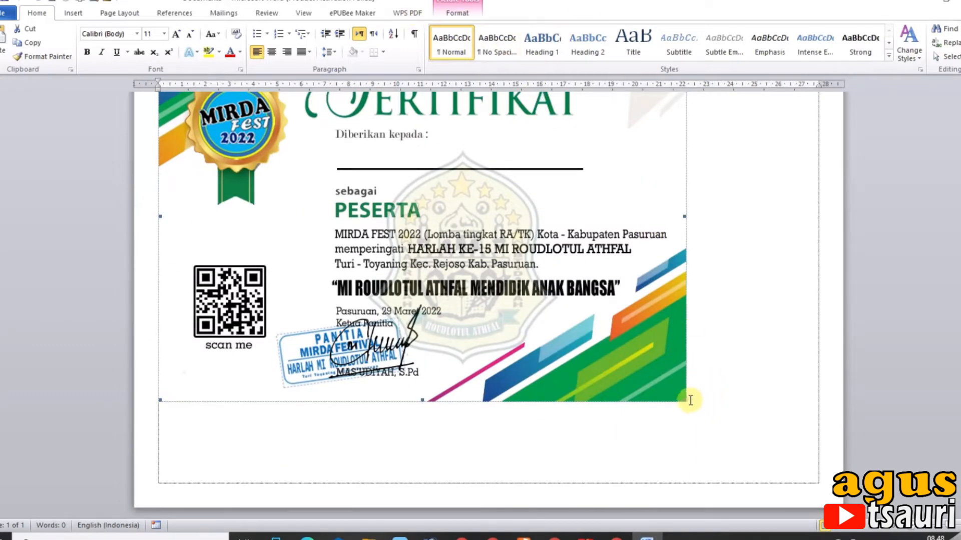
drag(684, 401, 800, 472)
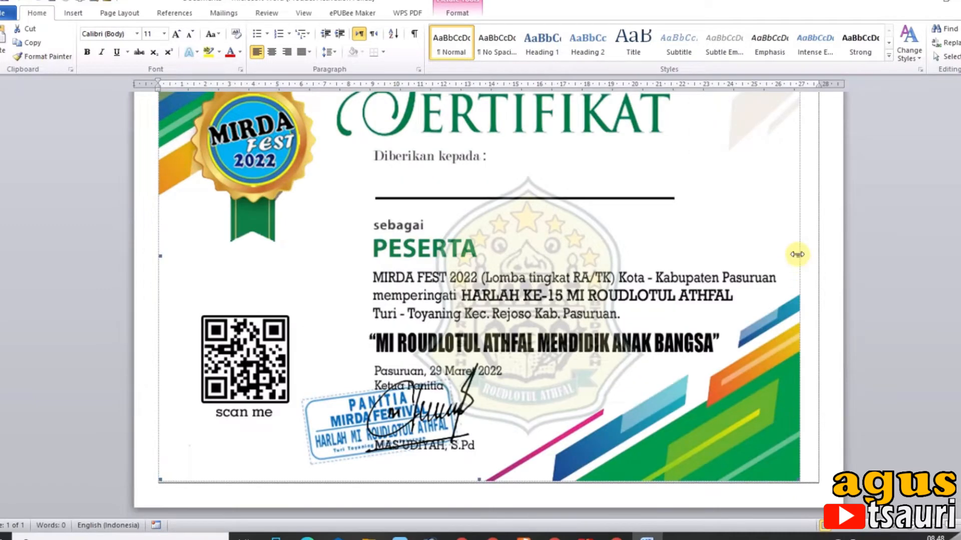
drag(797, 254, 819, 264)
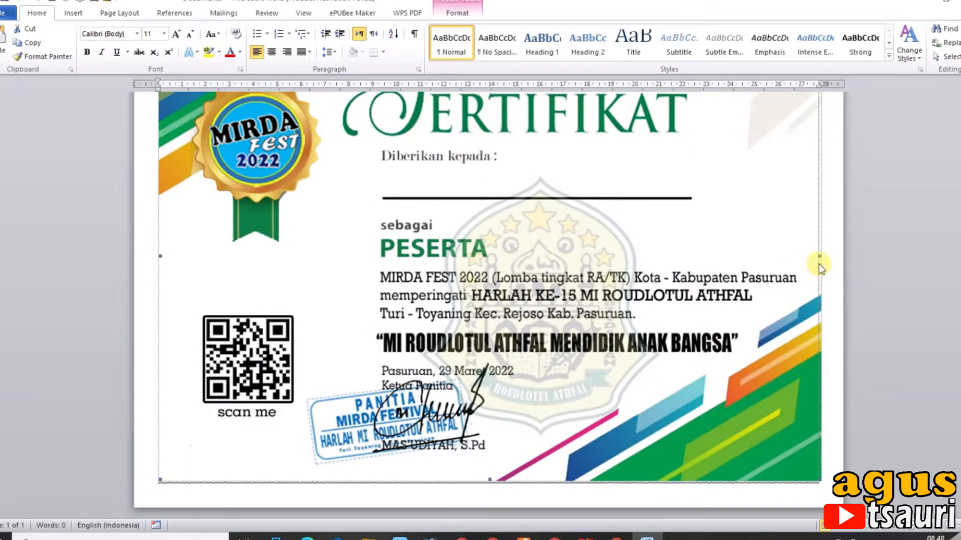
Set the certificate picture's text wrapping to Behind Text and deselect it
click(457, 12)
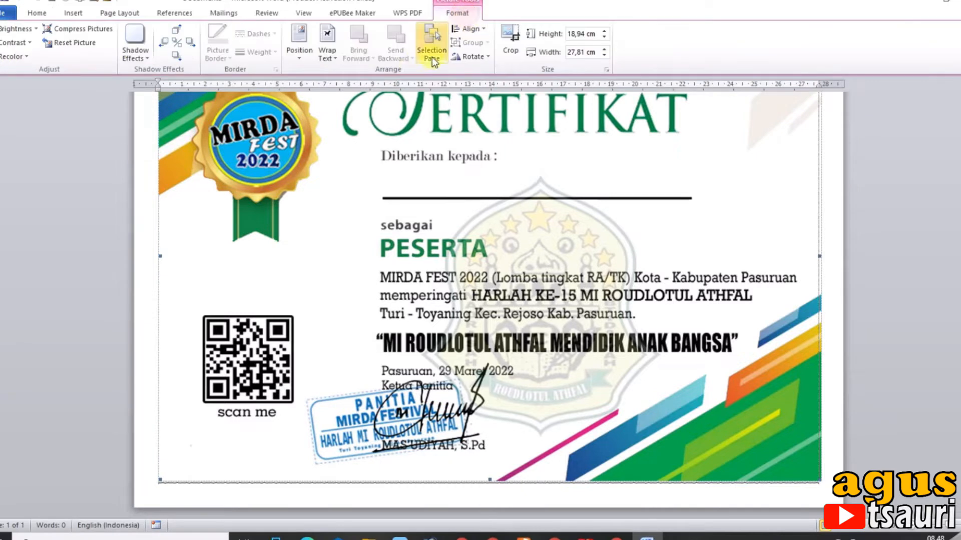
click(330, 57)
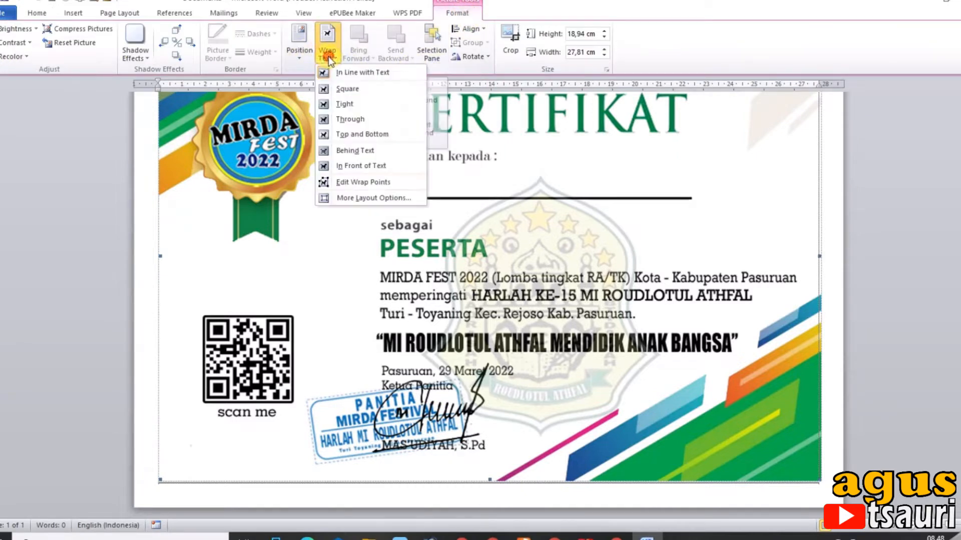
click(353, 150)
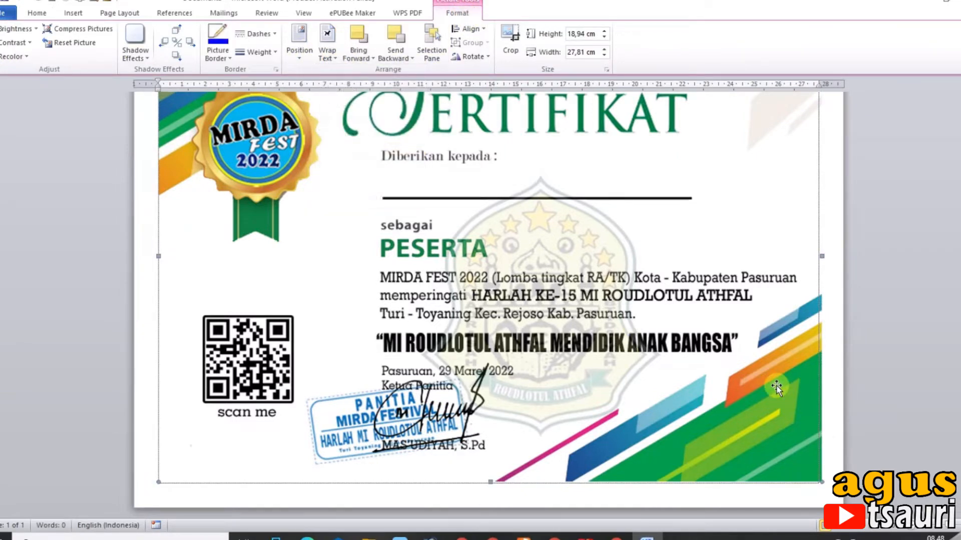
click(840, 331)
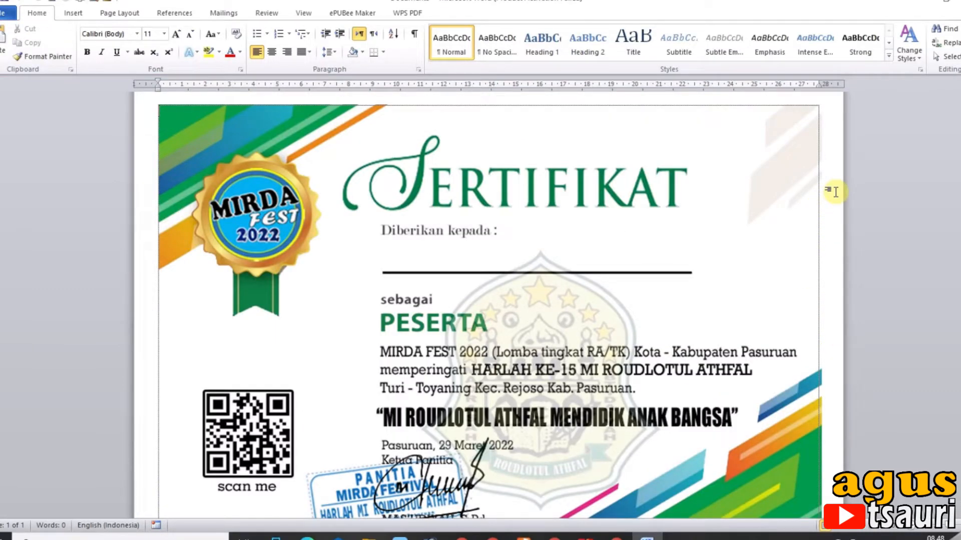
Add blank lines down to the certificate's name line and move the picture back up to the top margin
key(Return)
key(Return)
key(Return)
key(Return)
key(Return)
key(Return)
key(Return)
key(Return)
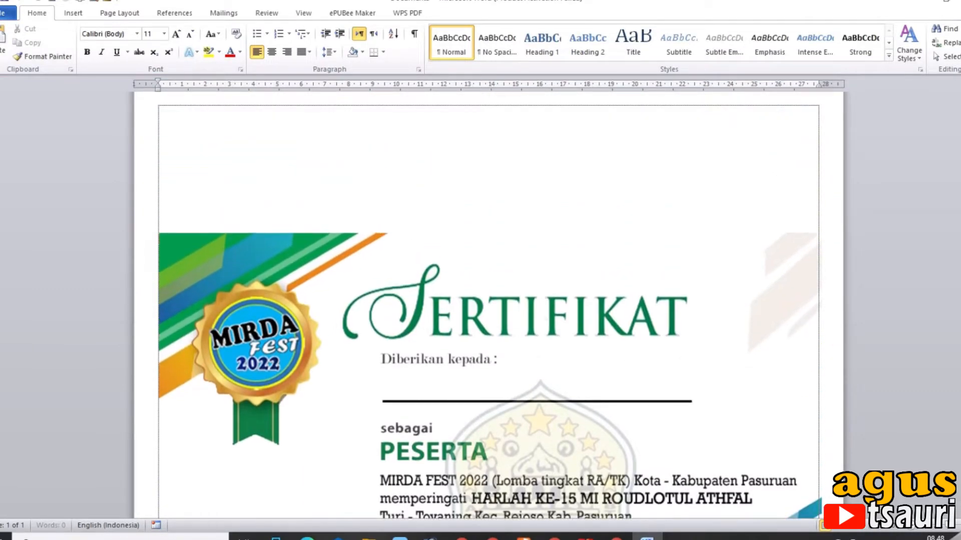
click(579, 287)
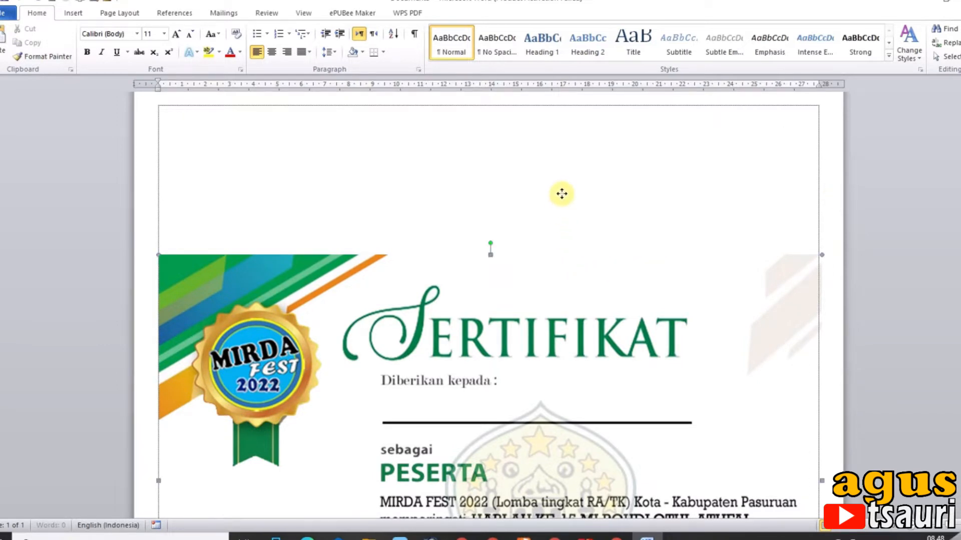
drag(575, 151, 577, 142)
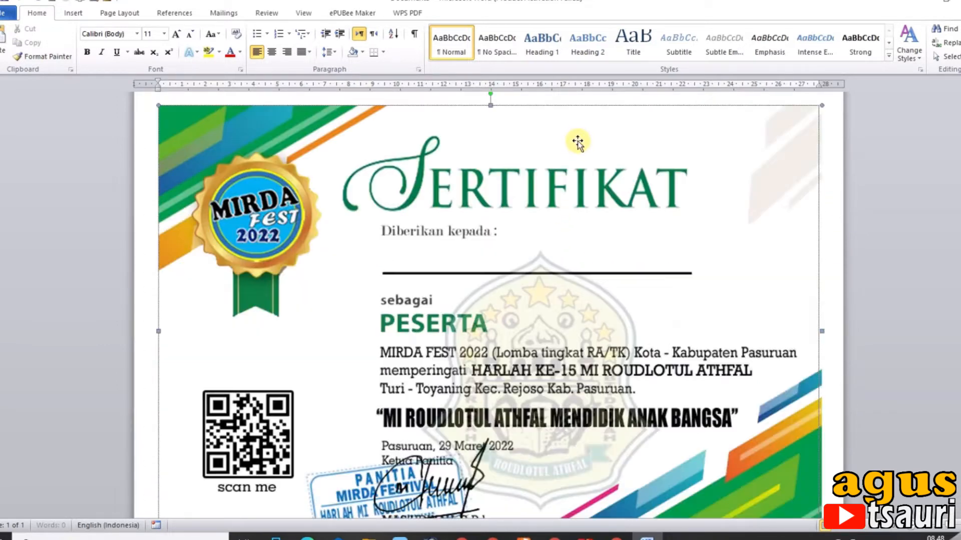
click(830, 272)
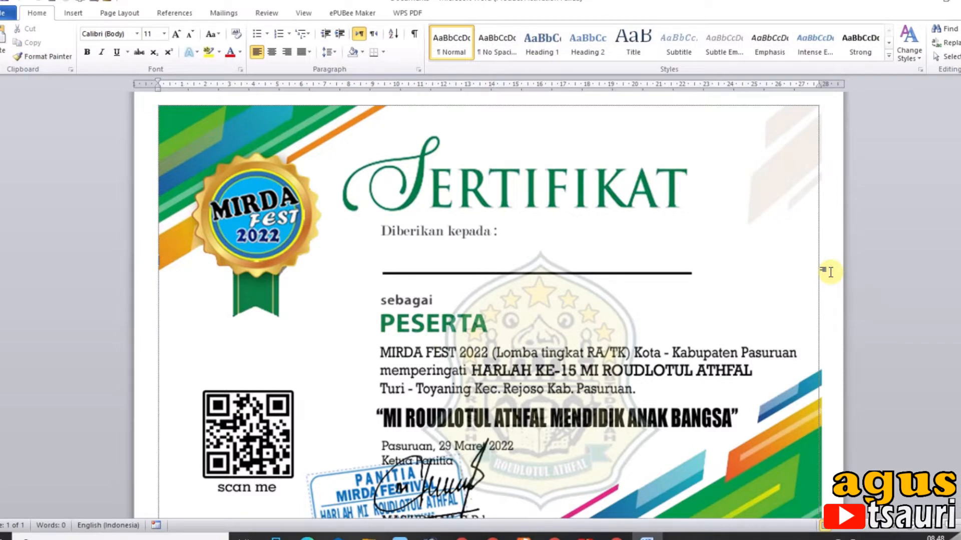
Indent the name line's first line to about 9.4 cm, under "Diberikan kepada", and set its font to Arial Black, 16 pt
mouse_move(158, 82)
mouse_down()
mouse_move(350, 125)
mouse_move(382, 142)
mouse_up()
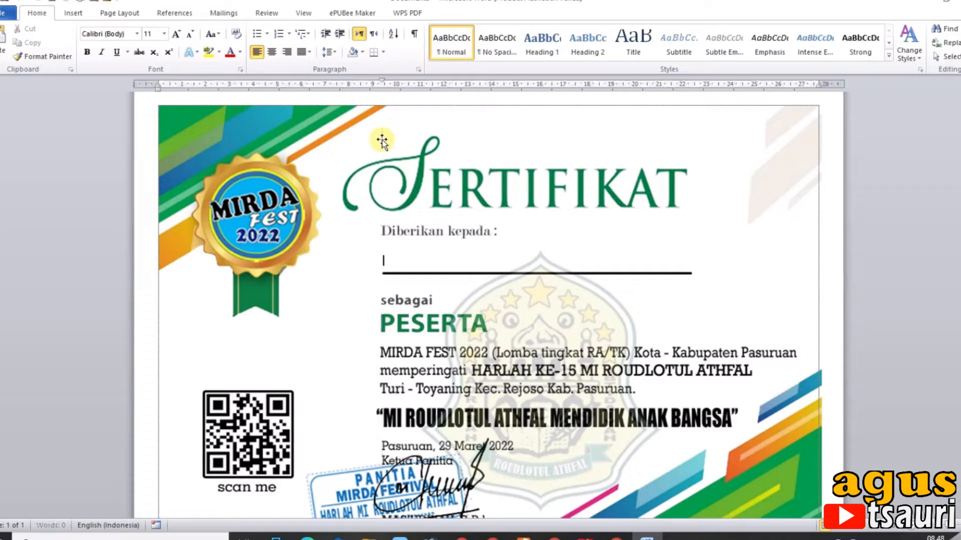
click(163, 34)
click(153, 112)
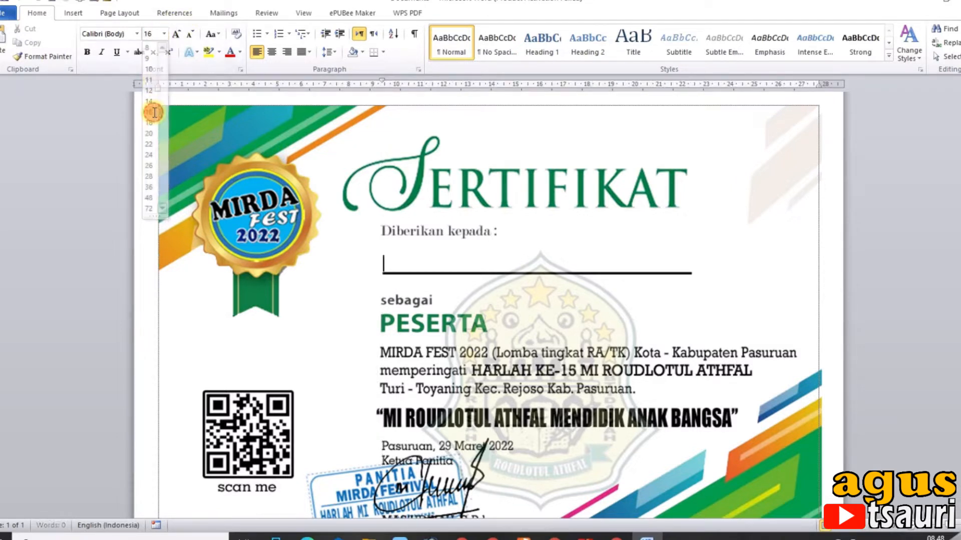
click(137, 34)
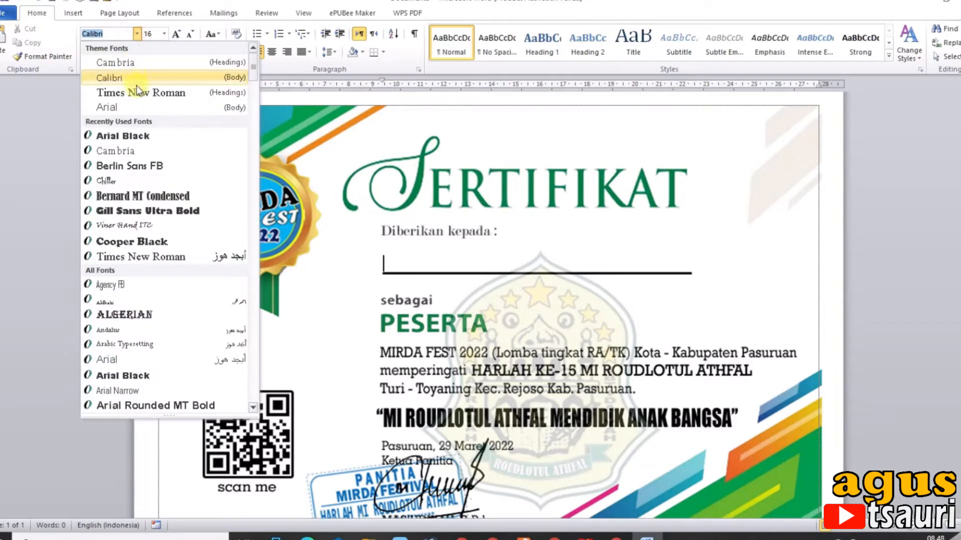
click(137, 134)
Test the font on the name line with the sample text SD and clear it
text(SD)
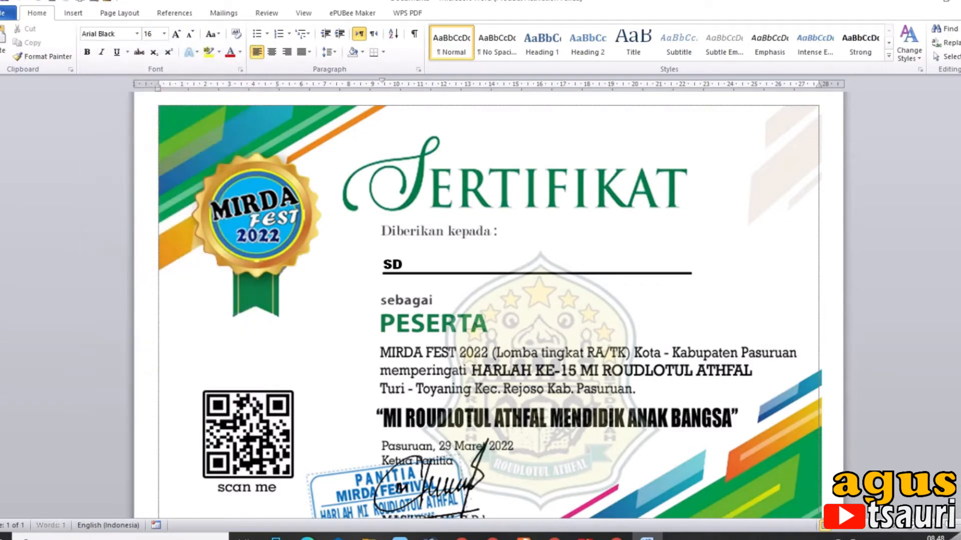
key(BackSpace)
key(BackSpace)
text(fdsfF)
Set the name line's font size to 24 pt and try it with the sample letter D
click(164, 36)
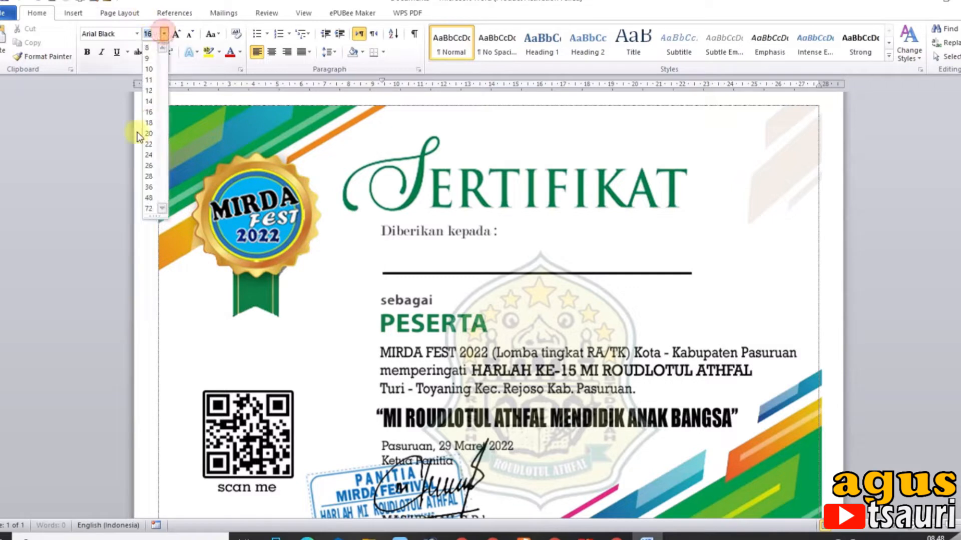
click(151, 154)
text(D)
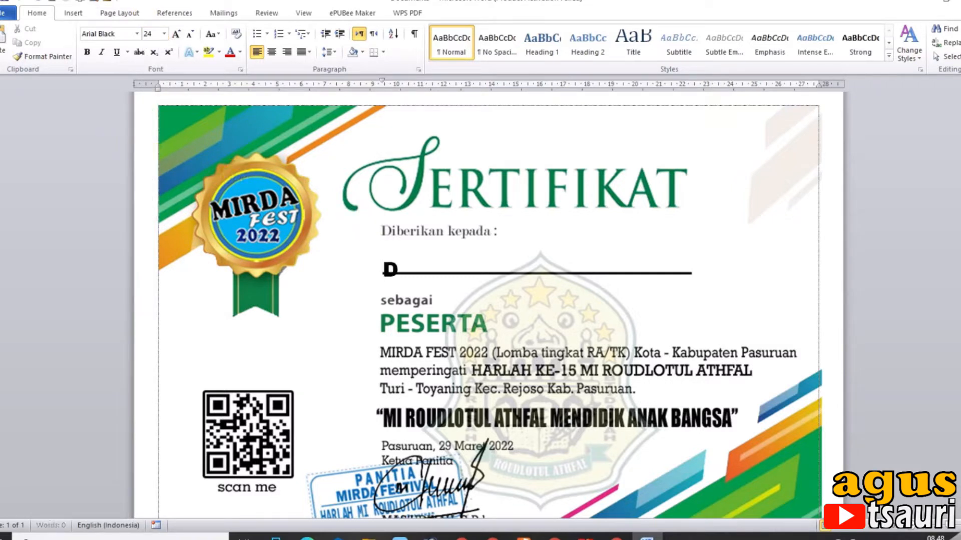
Shrink the blank text above the name line to 8 pt, test the line's height with the sample text SSD, and clear it
key(BackSpace)
key(BackSpace)
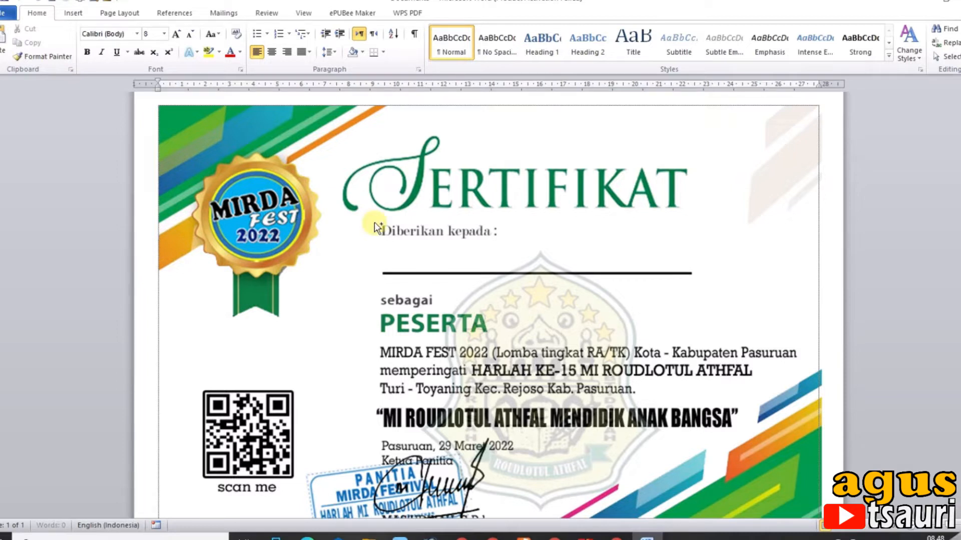
key(BackSpace)
key(BackSpace)
text(SSDS)
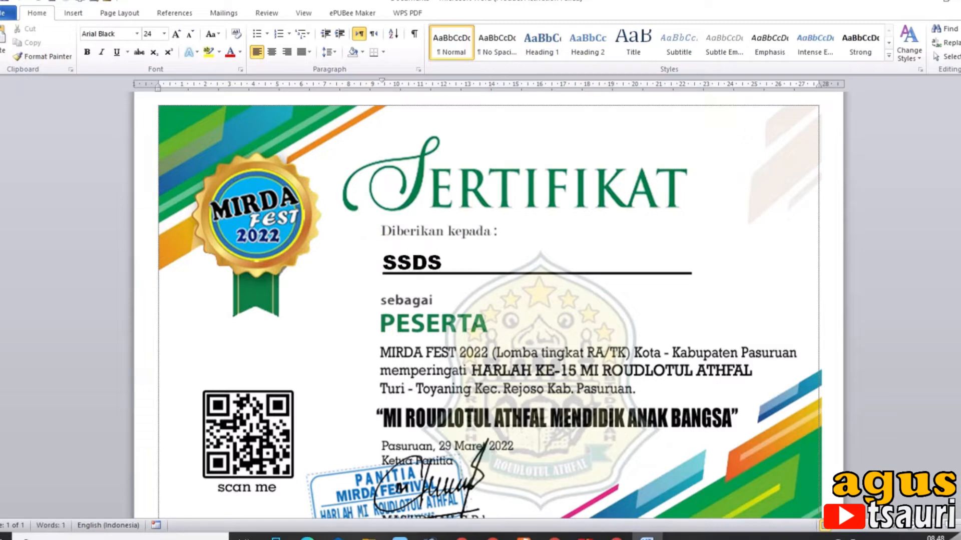
key(BackSpace)
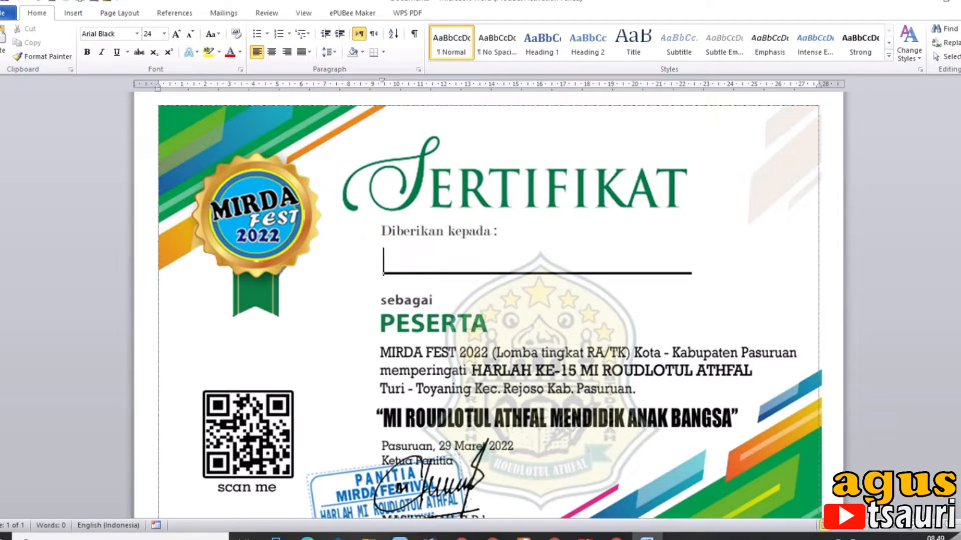
Set the name line's font size to 28 pt and enter the sample letter Z
click(162, 33)
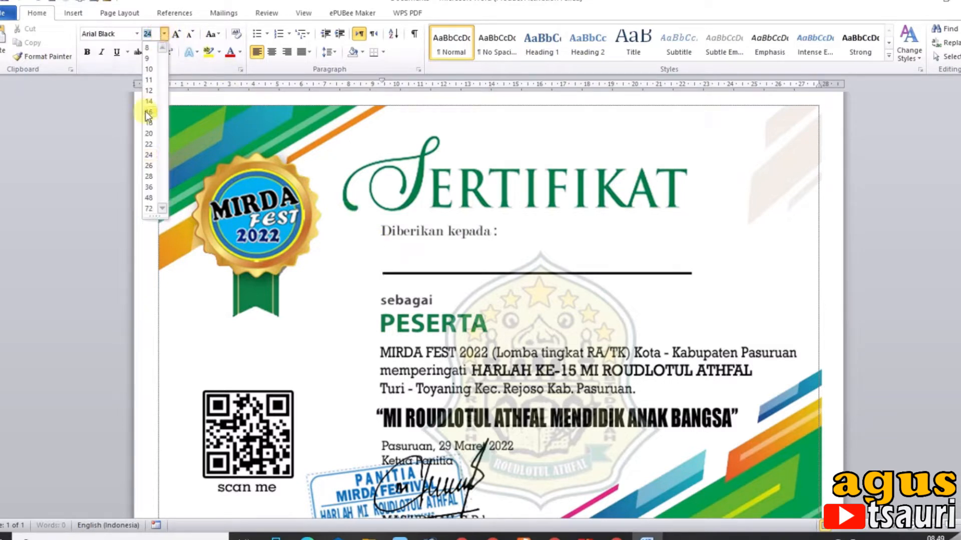
click(150, 177)
text(Z)
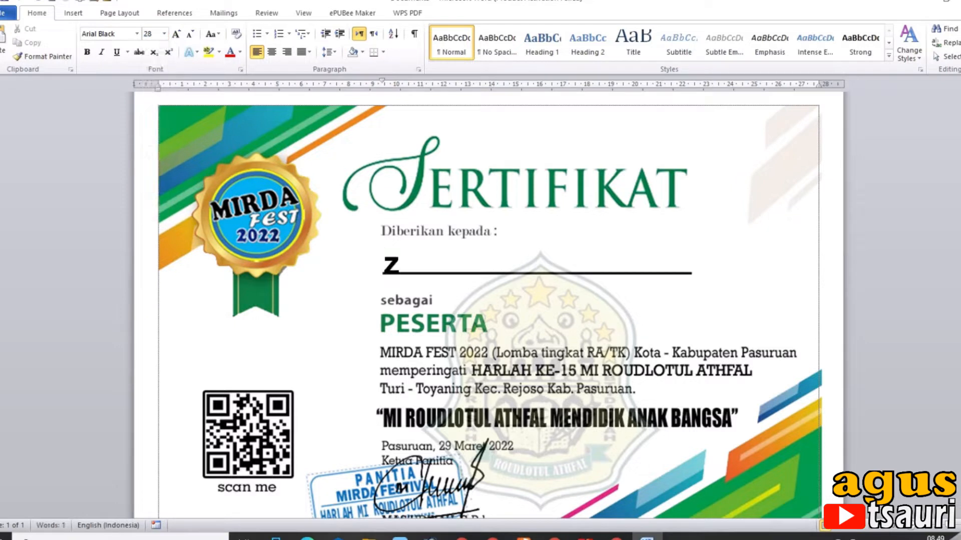
Reduce the blank text above the name line to 7 pt so the sample letter sits above the black rule
click(173, 197)
key(ctrl+bracketleft)
key(ctrl+bracketleft)
key(ctrl+bracketleft)
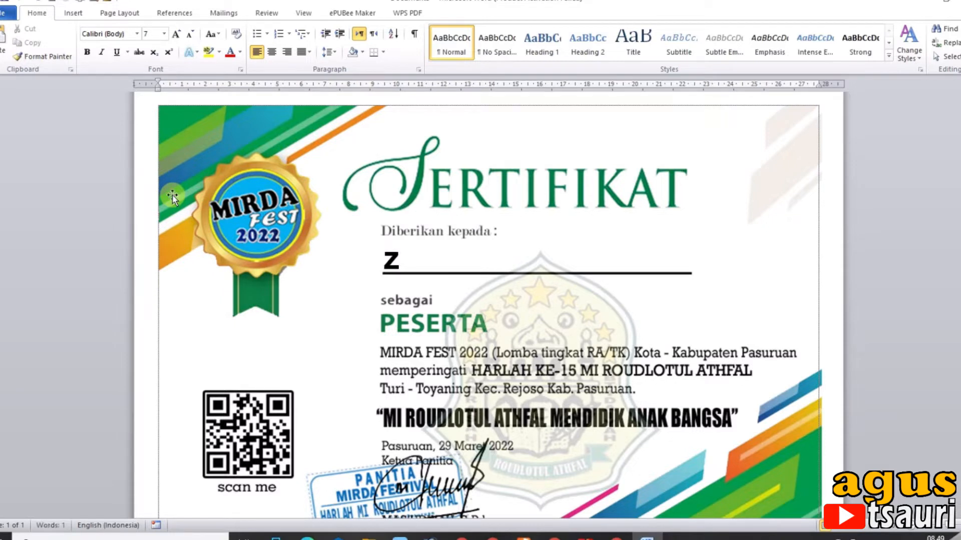
Start a new line below the sample letter Z and set it to 12 pt Berlin Sans FB
click(397, 268)
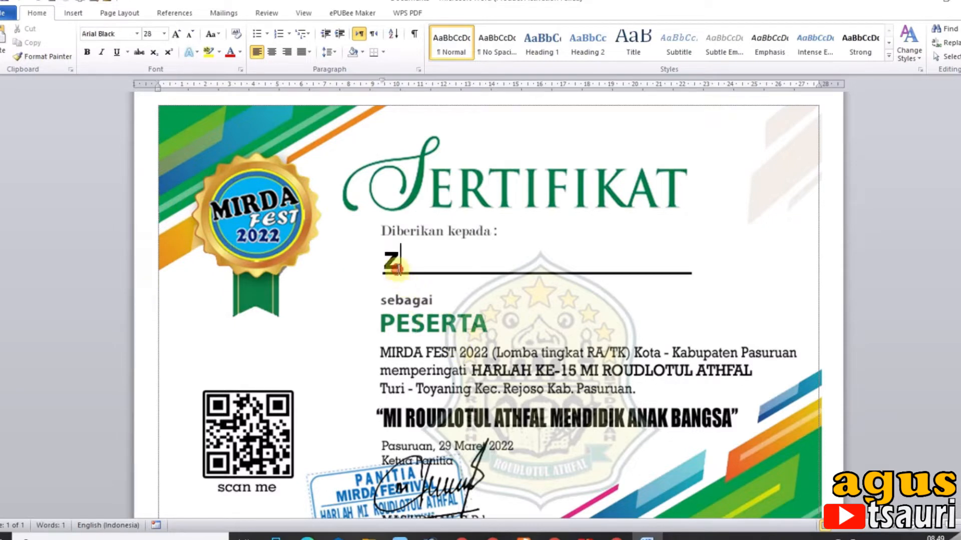
key(BackSpace)
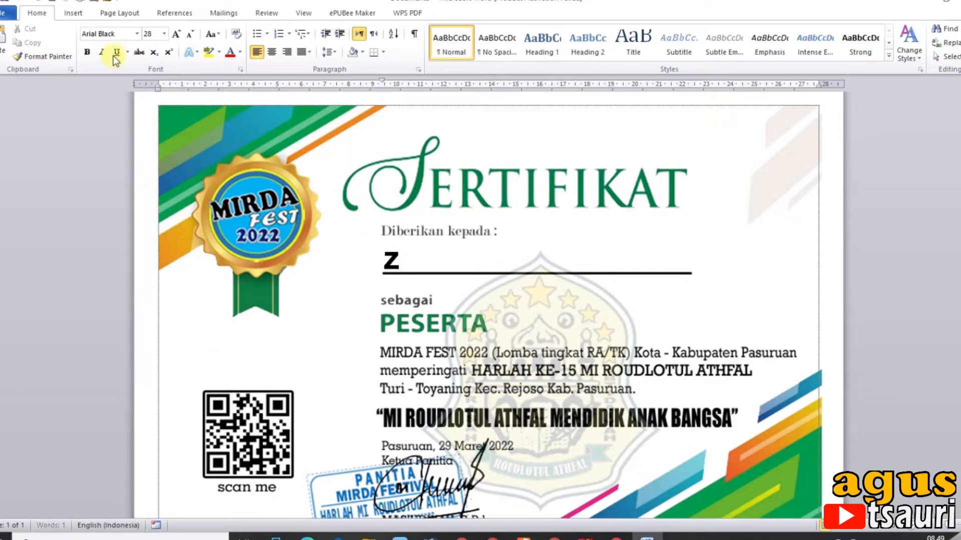
click(163, 33)
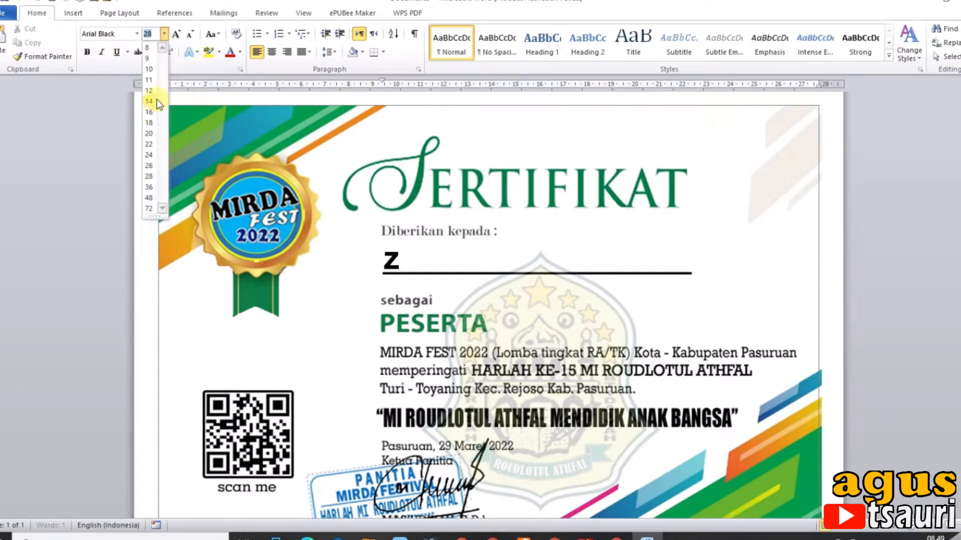
click(150, 91)
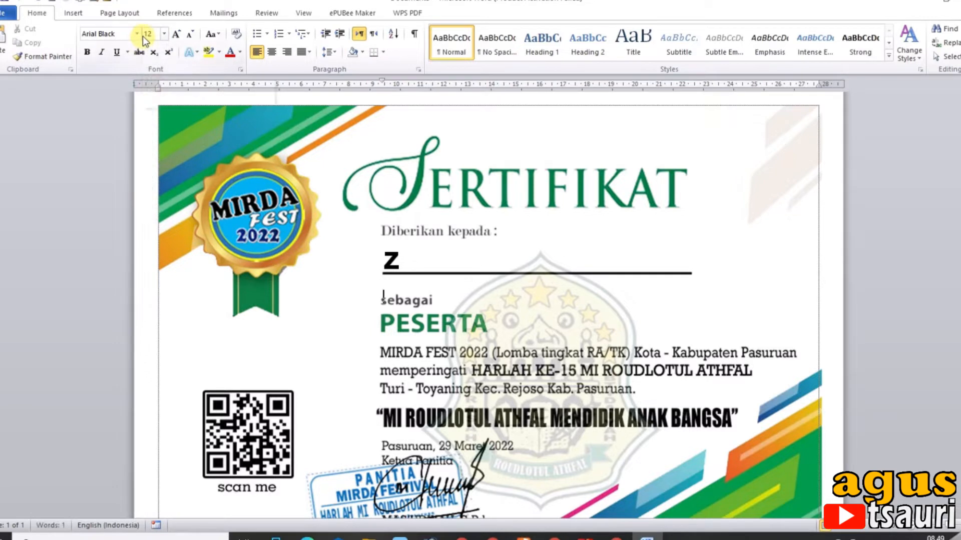
click(137, 34)
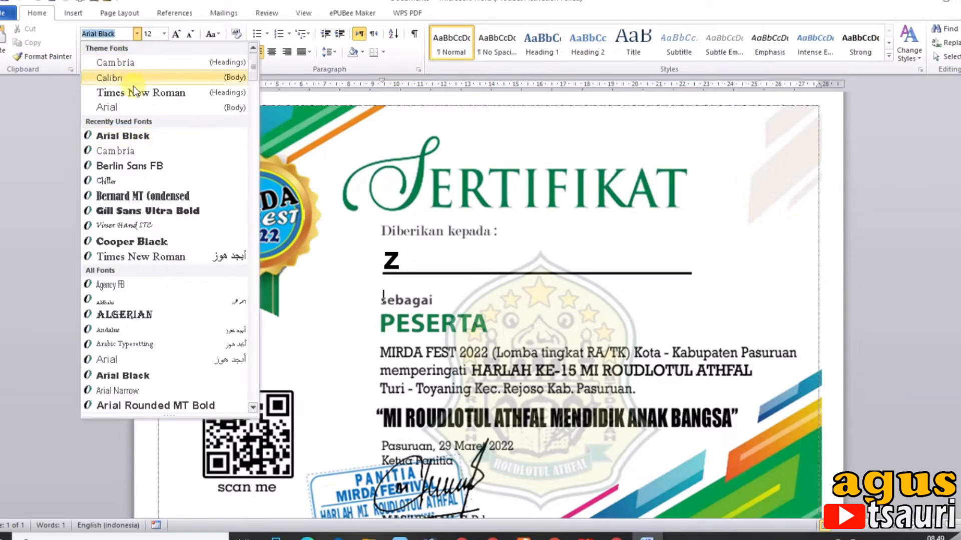
click(127, 161)
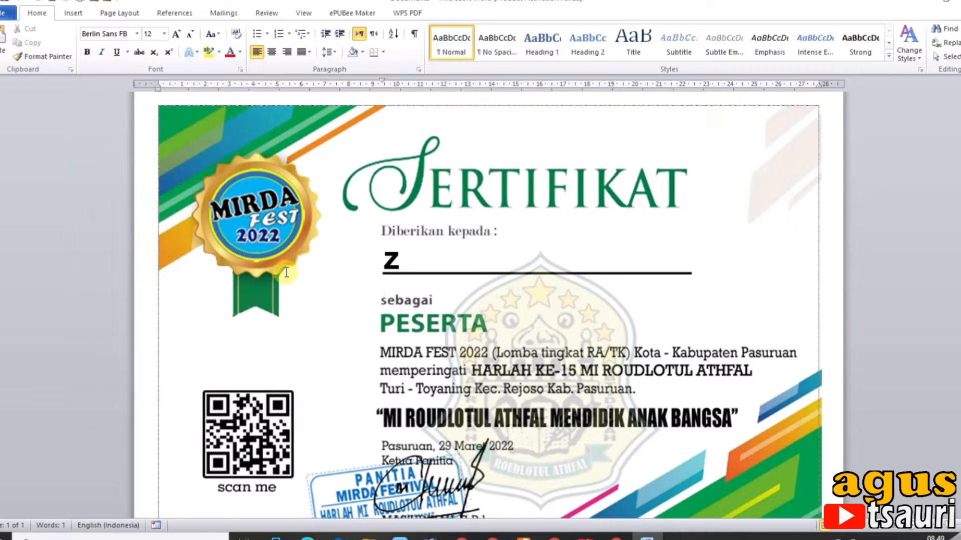
Reduce the line spacing and space after for the name line and the line below it, and enter the sample text ADD beneath the rule
drag(385, 264, 386, 295)
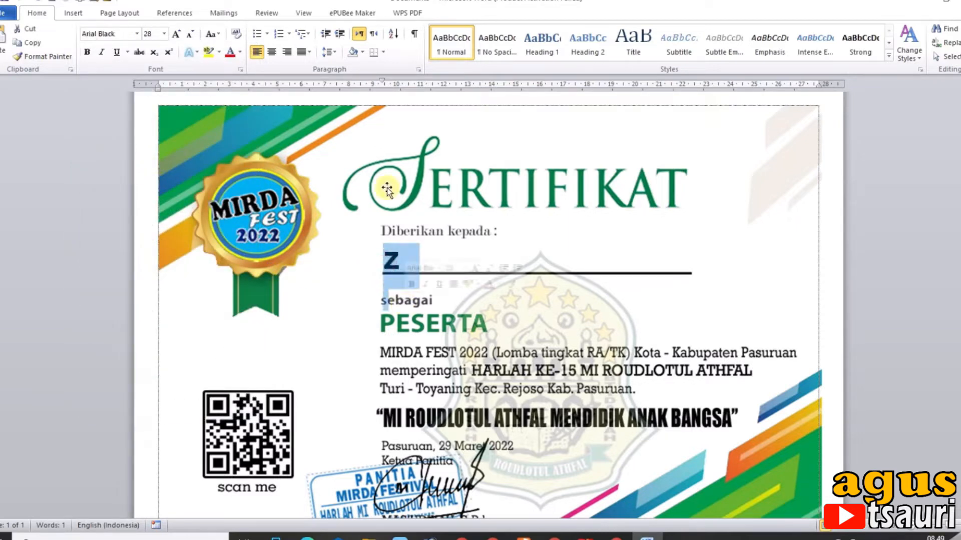
click(335, 51)
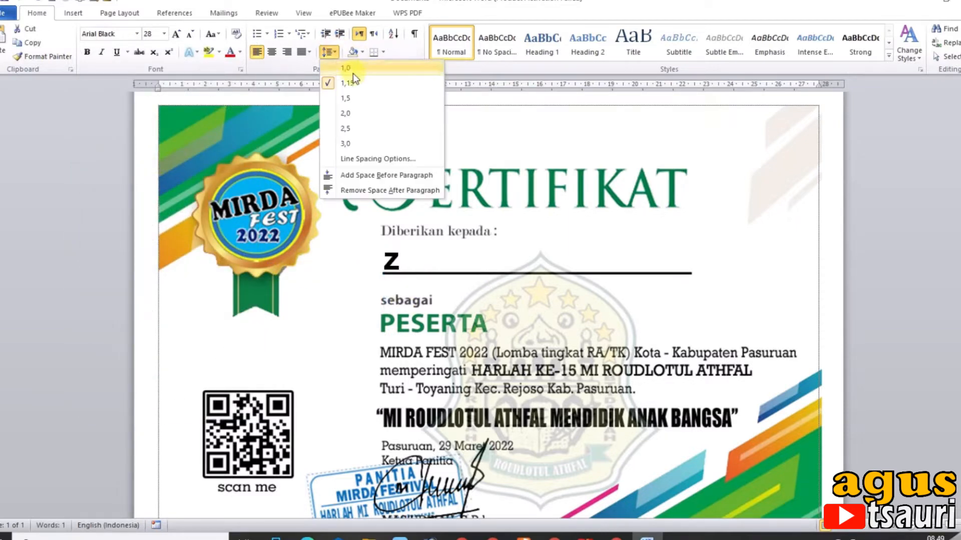
click(372, 160)
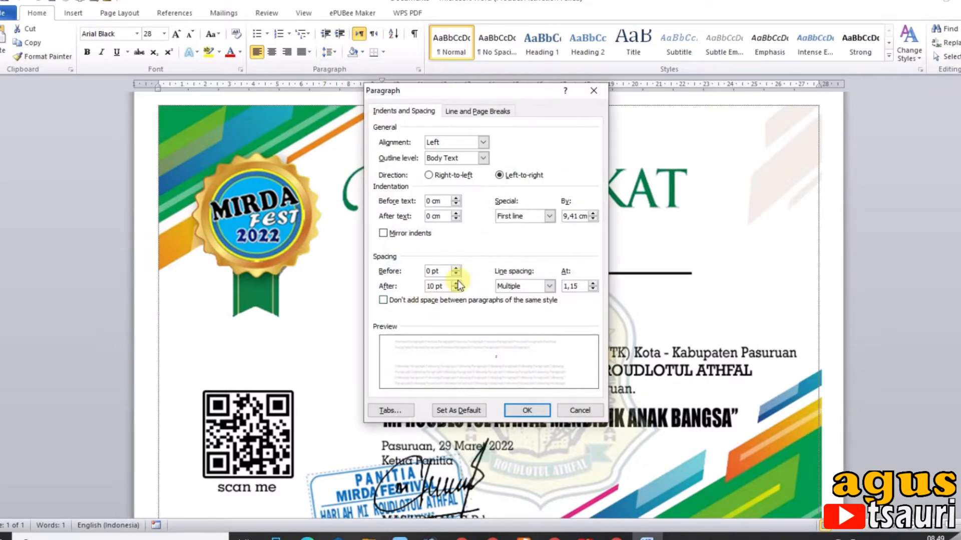
click(455, 288)
click(551, 287)
click(531, 301)
click(528, 412)
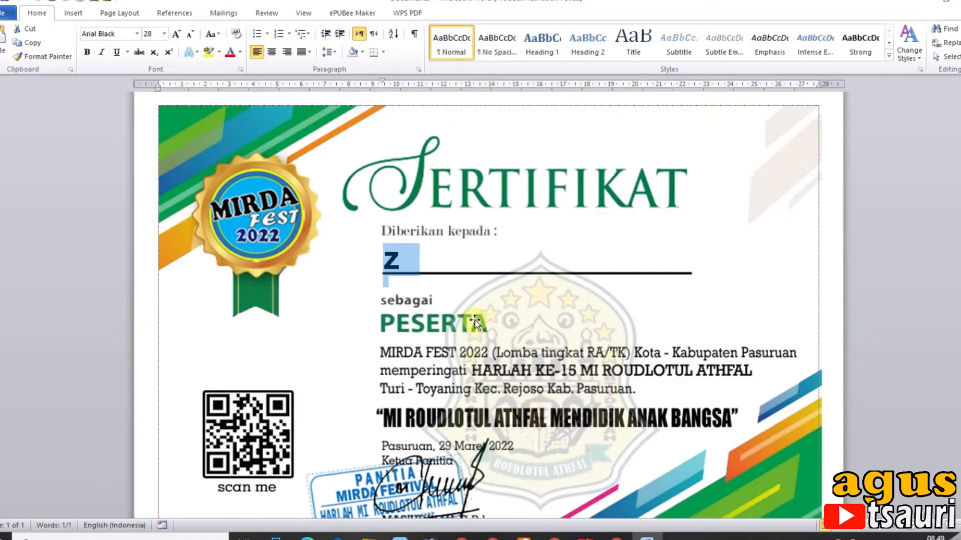
click(418, 281)
text(CDS)
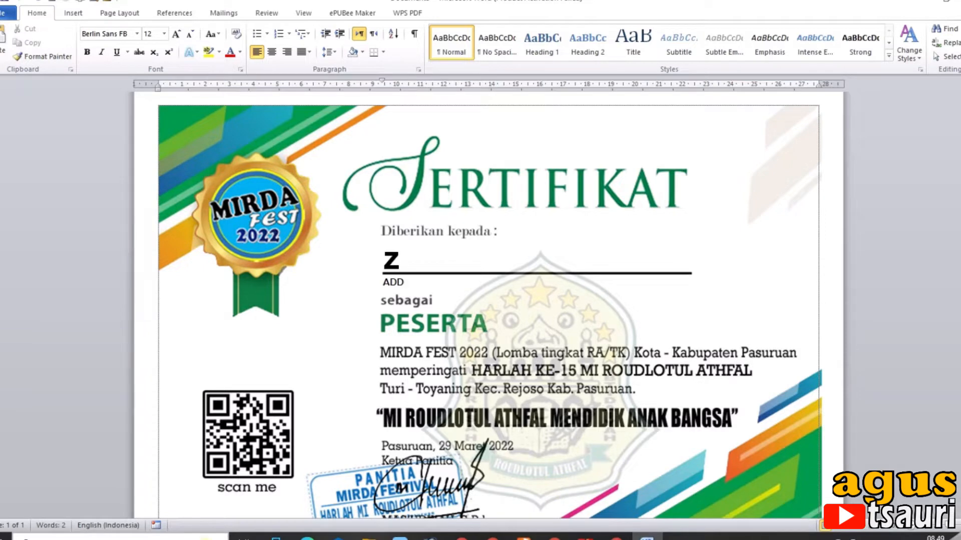
Open Excel with a blank workbook for the participant list
click(200, 538)
text(excel)
click(92, 200)
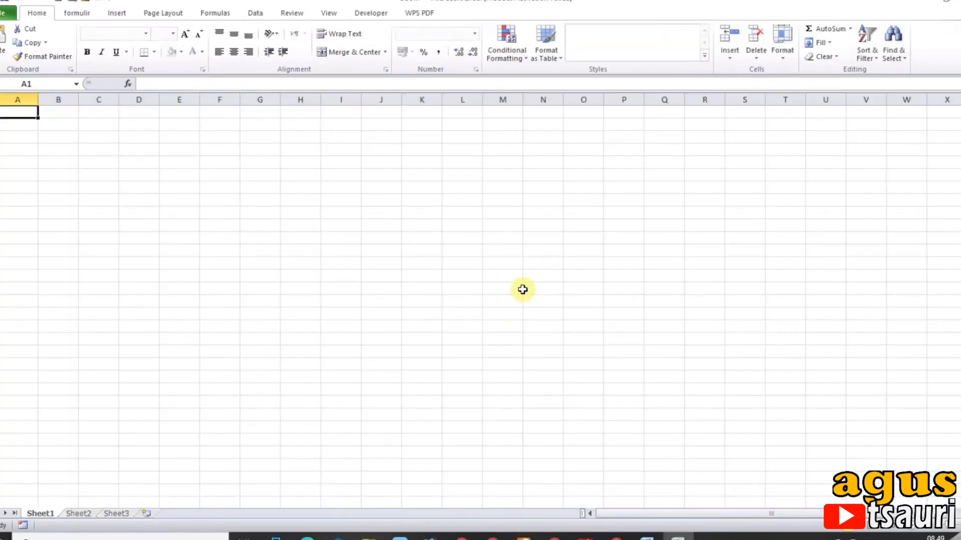
click(122, 163)
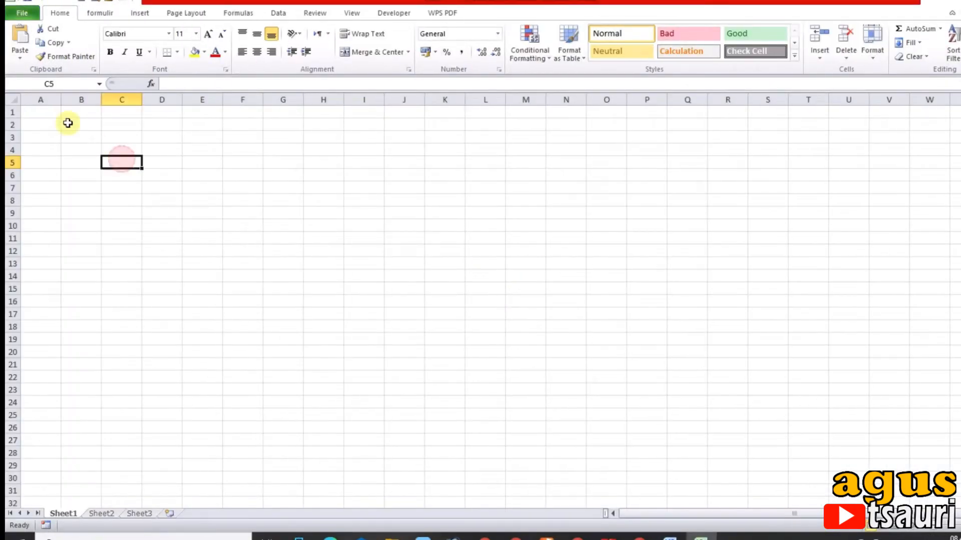
Enter the column headers No, Nama Peserta and Asal Lembaga in A2 to C2
click(54, 134)
click(48, 124)
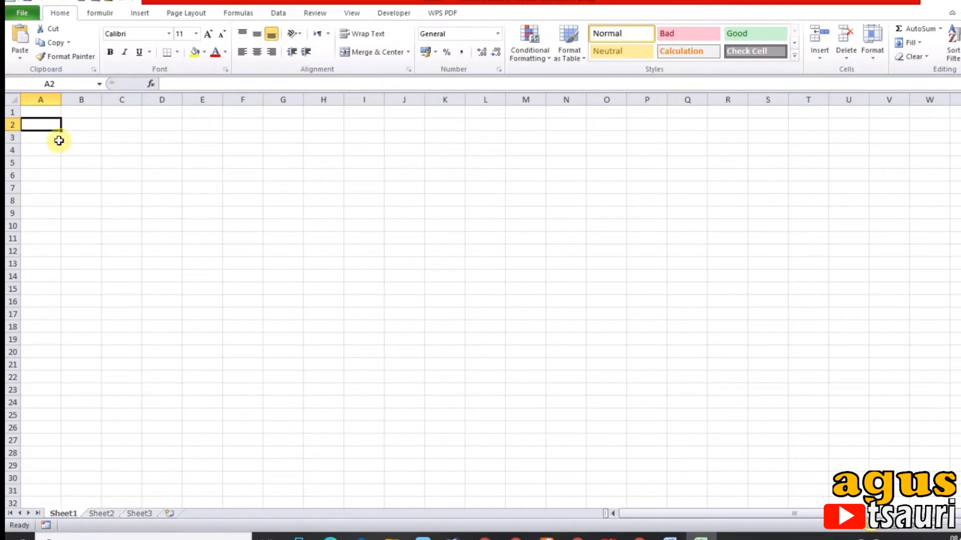
text(n)
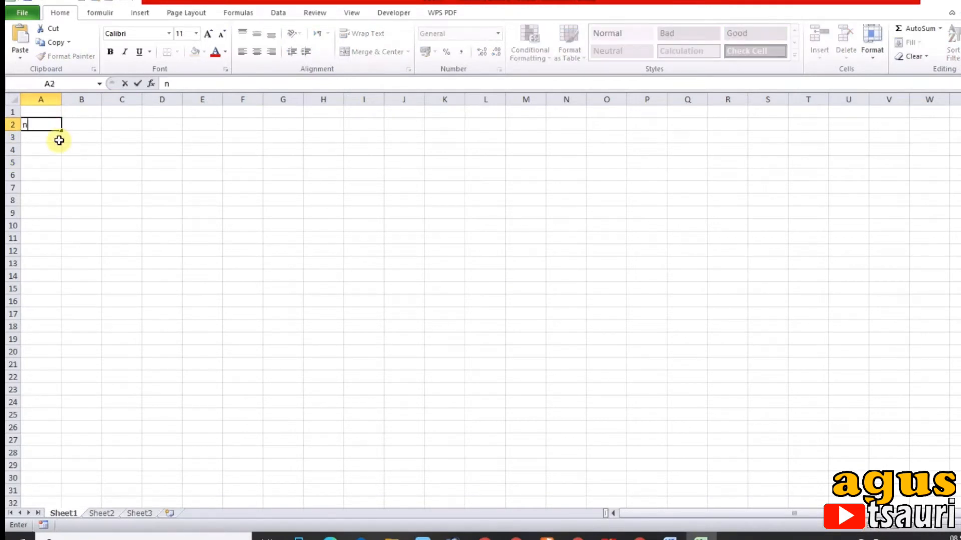
text(oo)
key(Tab)
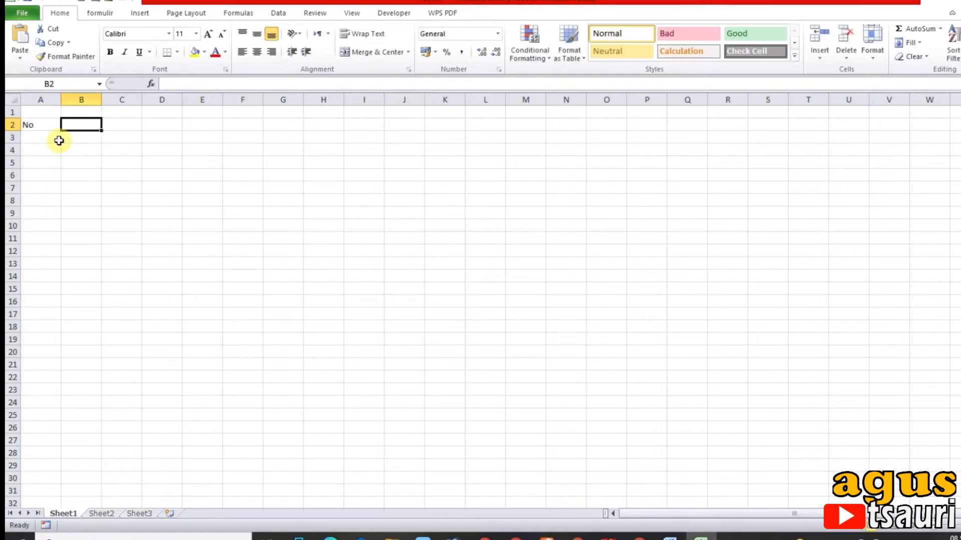
text(Nama Pe)
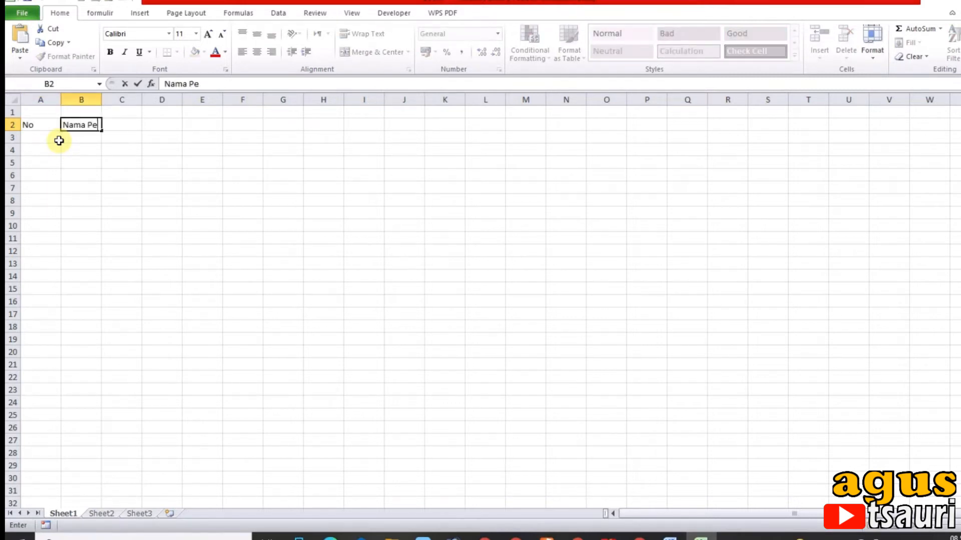
text(serta)
key(Tab)
text(A)
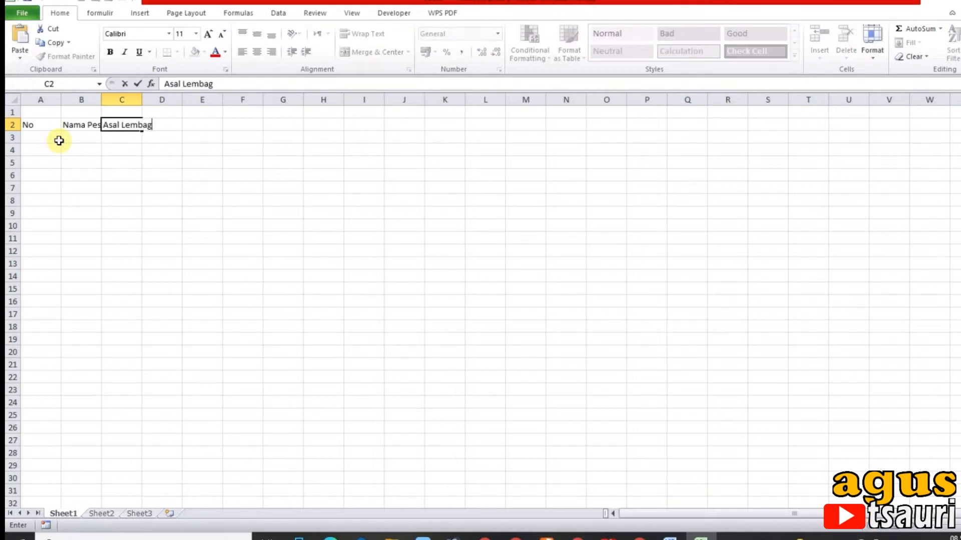
click(122, 174)
Widen the Nama Peserta and Asal Lembaga columns and go to the first participant cell, B3
drag(103, 99, 220, 139)
drag(255, 99, 319, 103)
click(186, 139)
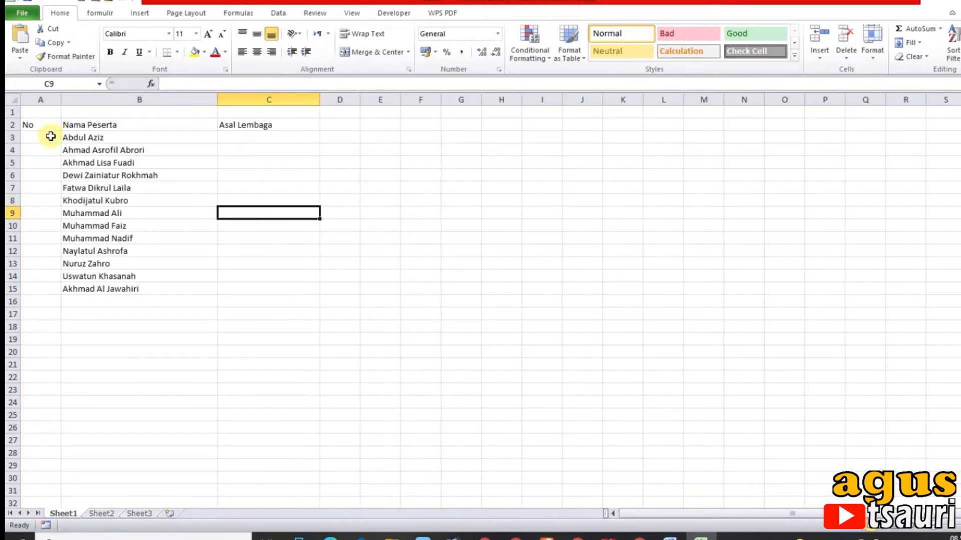
Number the participants from 1 to 13 in A3 to A15 by entering 1 and 2 and filling the series down
click(50, 136)
text(1)
key(Return)
text(2)
key(Return)
drag(50, 136, 50, 150)
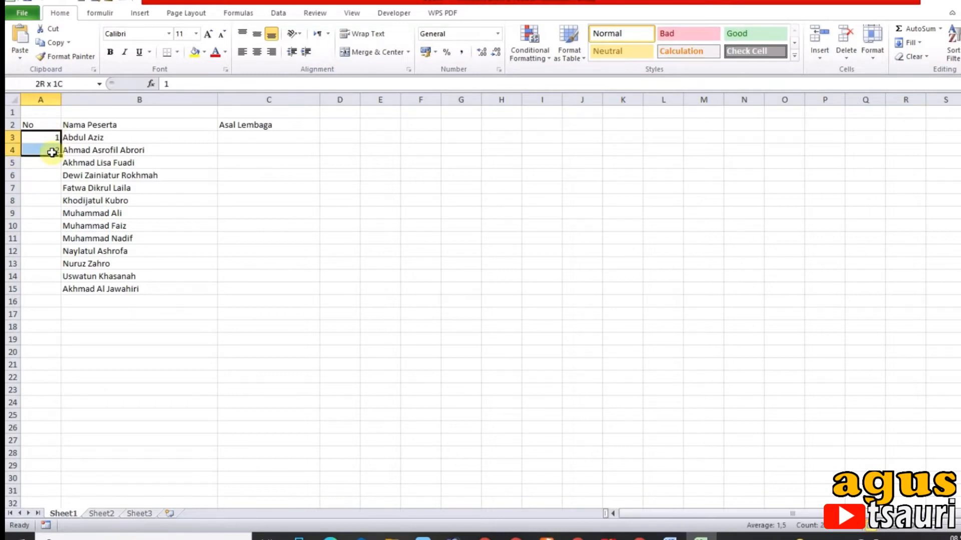
double_click(60, 156)
Narrow the No column, centre its numbers, and make the header row centred and bold
drag(61, 100, 249, 128)
click(257, 52)
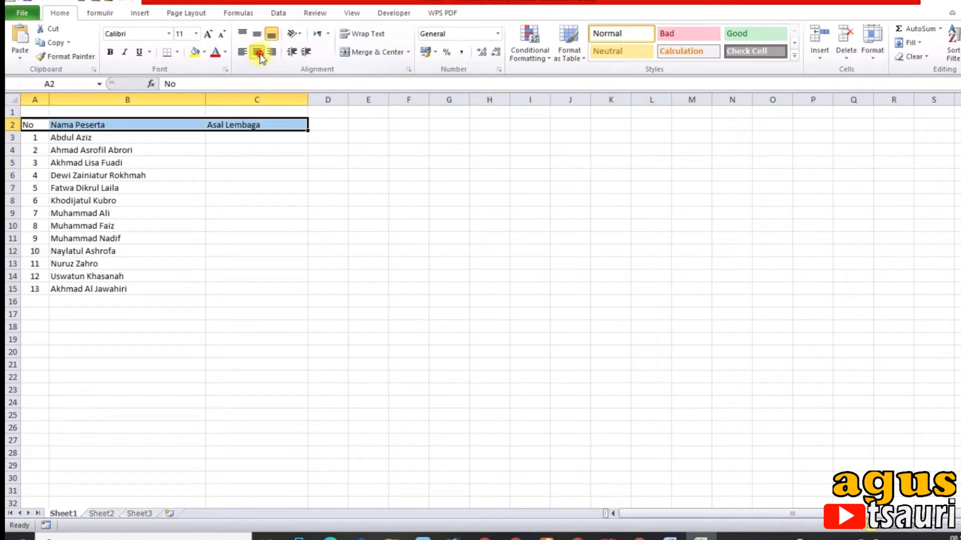
click(259, 52)
click(110, 52)
Enter MI Darus Salam in C3 as the first participant's institution
click(223, 138)
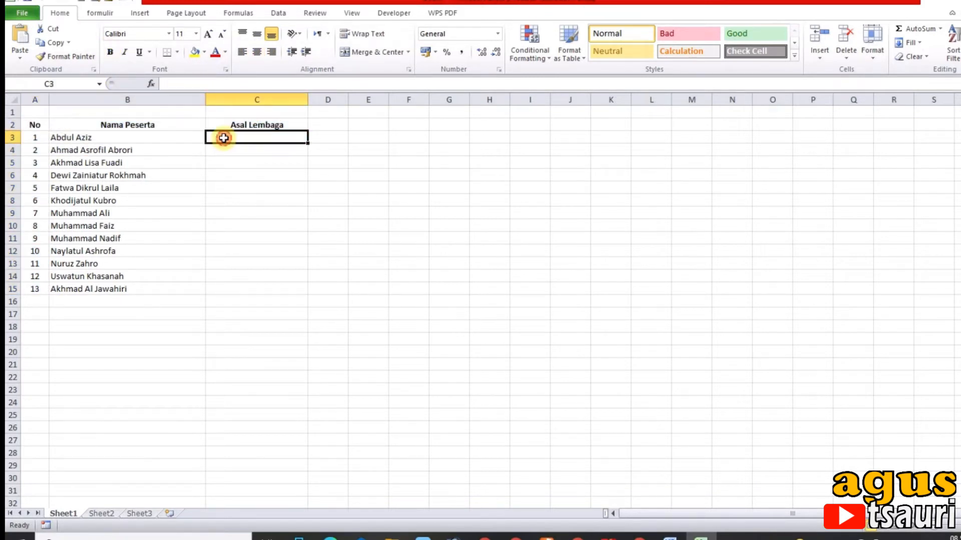
text(MI)
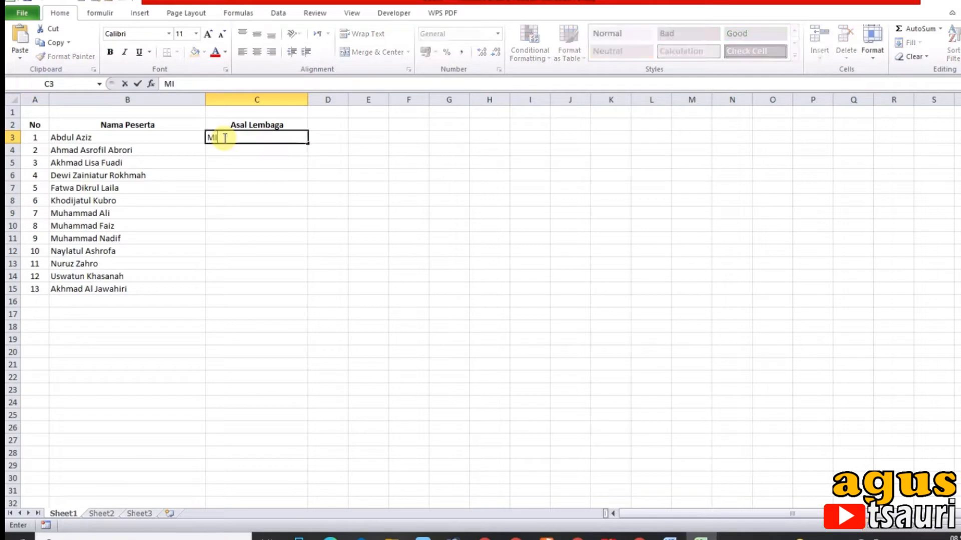
text( Darus Sala)
key(BackSpace)
text(lam)
key(Return)
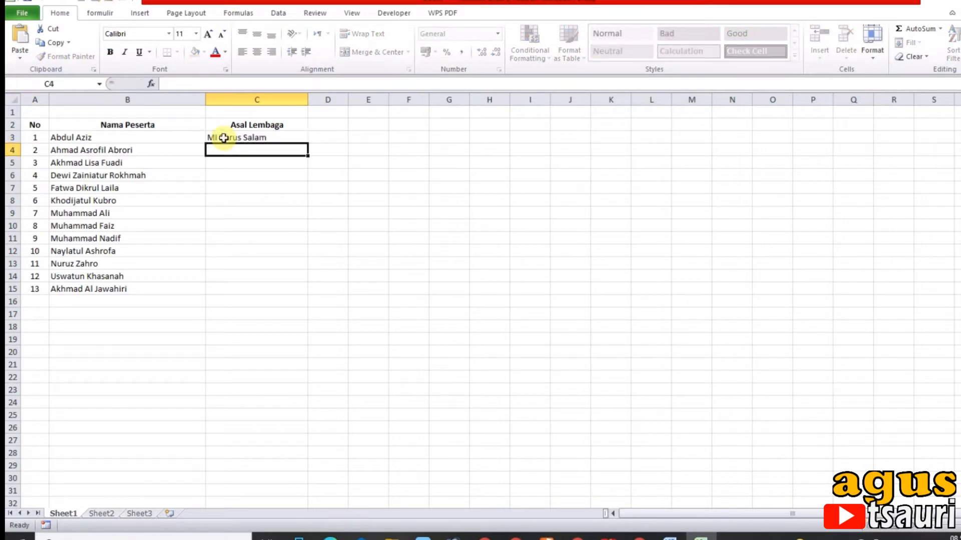
Enter MI Roudlotul Huda in C4 and MI Islamiyah in C5
text(MI Roudlotul)
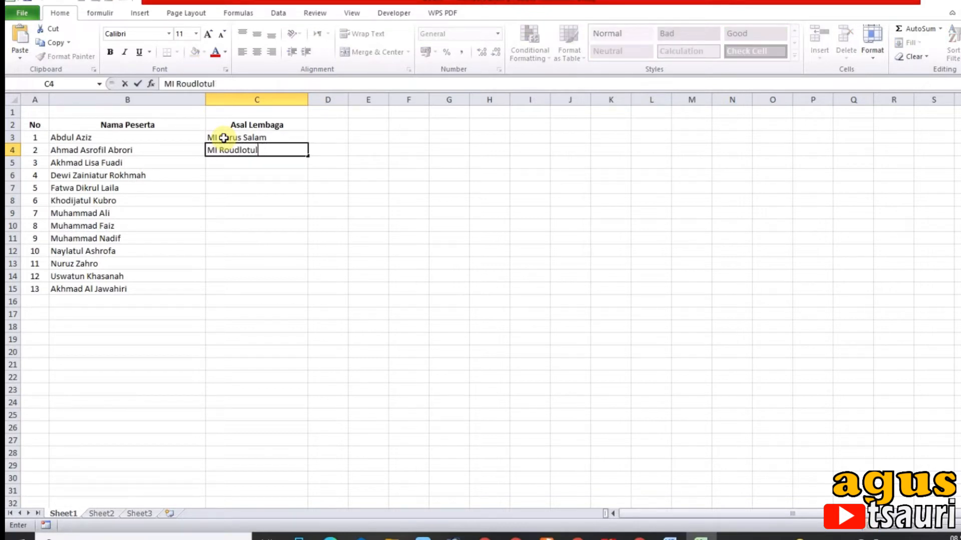
text(kuda)
key(Return)
text(MI Islamiyah)
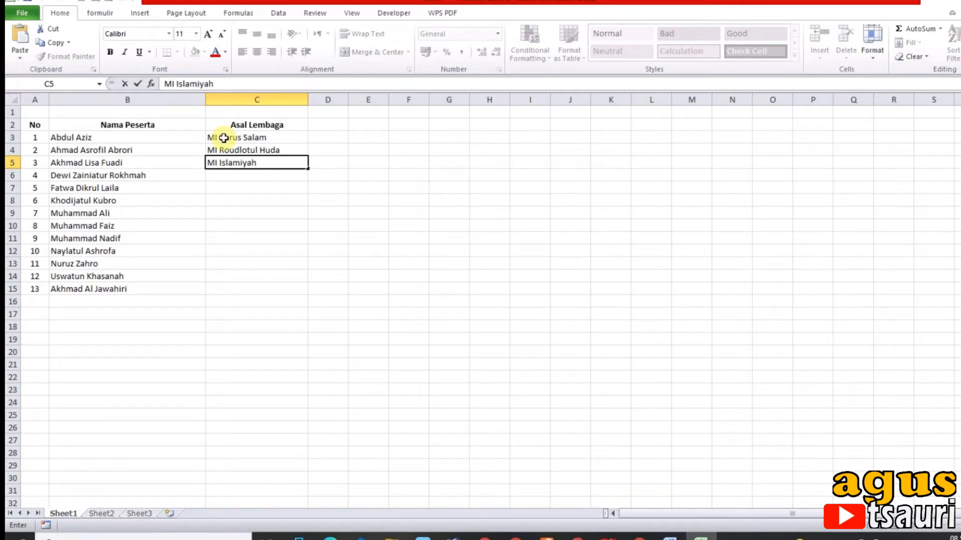
key(Return)
Enter MI Mambaul Huda in C6 and MI Sirojul Huda in C7
text(MOI)
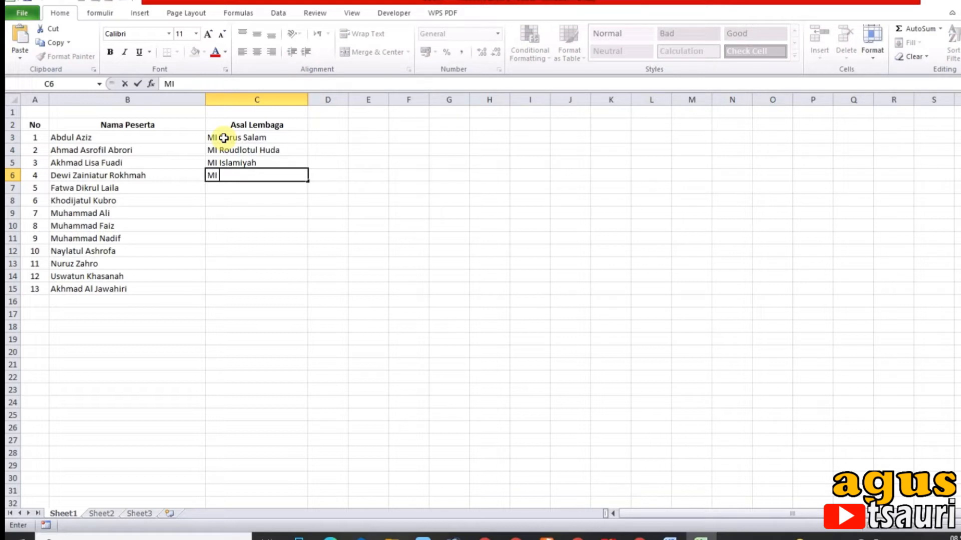
text( Mambaul Huda)
key(Return)
text(MI )
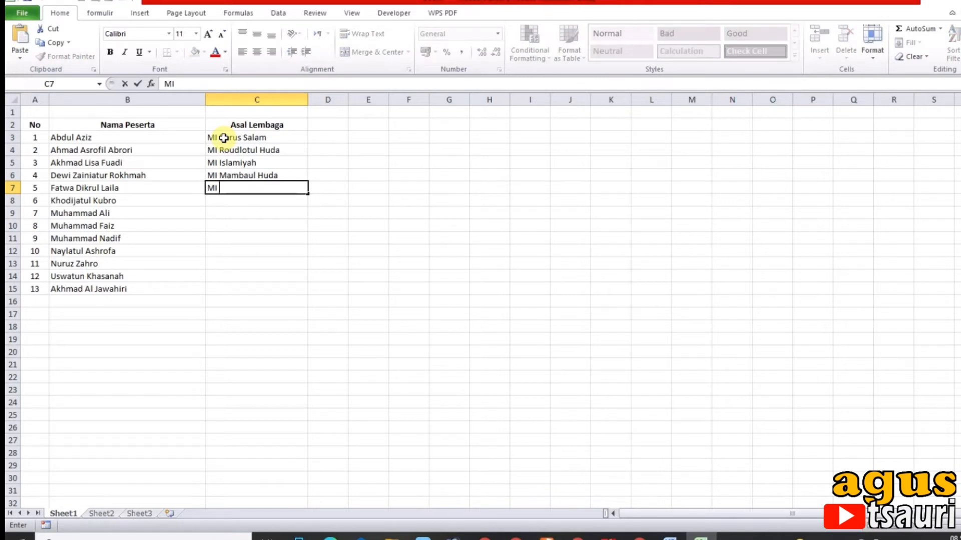
text(Sirojul Huda)
key(Return)
Enter MI Roudlotul Ulum, MI Al Barokah and MI Darul Ulum in C8 to C10
text(MI)
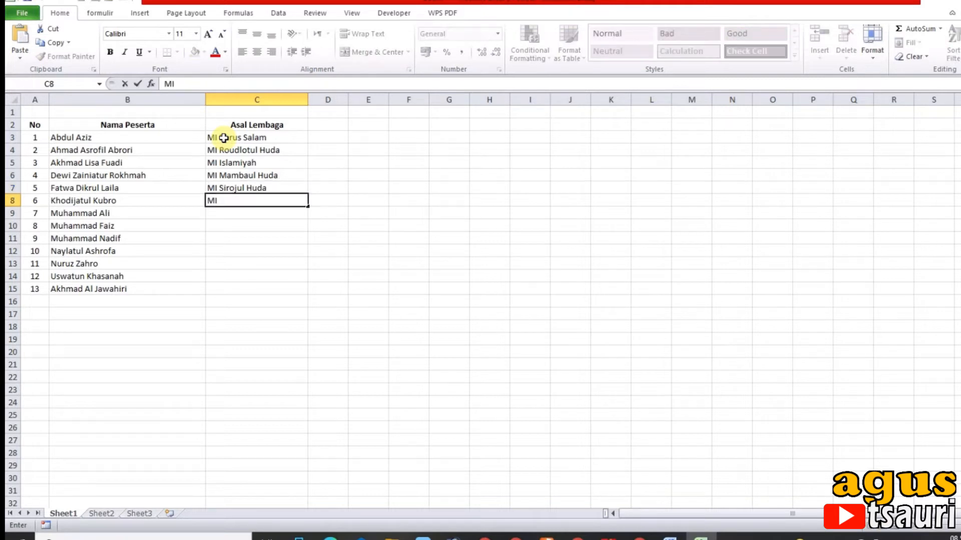
text( Roudlo)
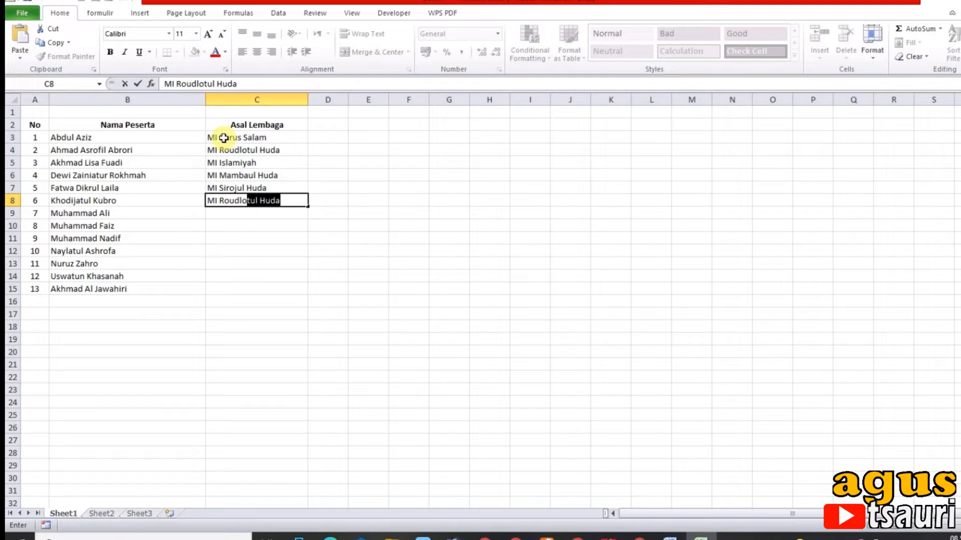
text(tul Ulum)
key(Return)
text(MI Al Barokah)
key(Return)
text(MI Darul Ulum)
key(Return)
Enter MI Sunan Giri in C11 and MI Jannatul Maula in C12
text(MI)
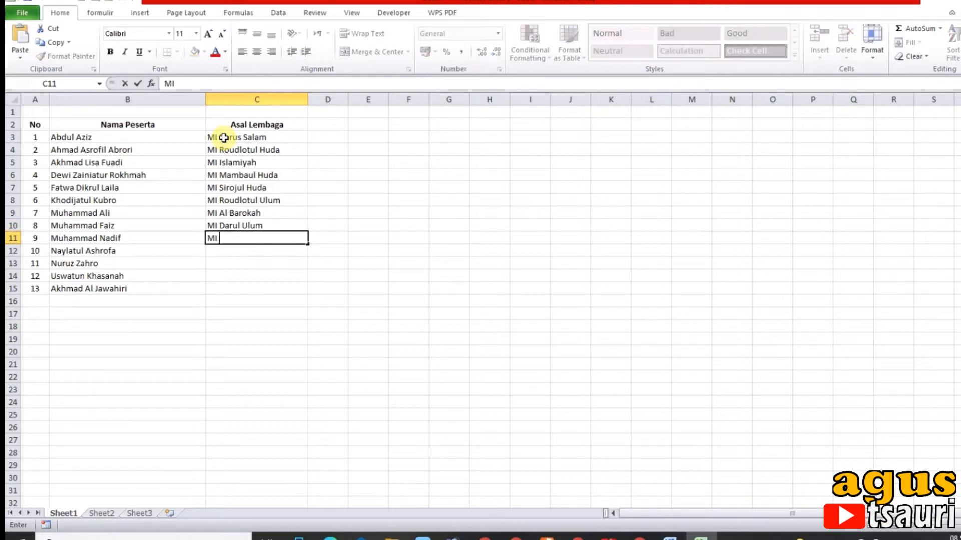
text( Sunan Giri)
key(Return)
text(MI)
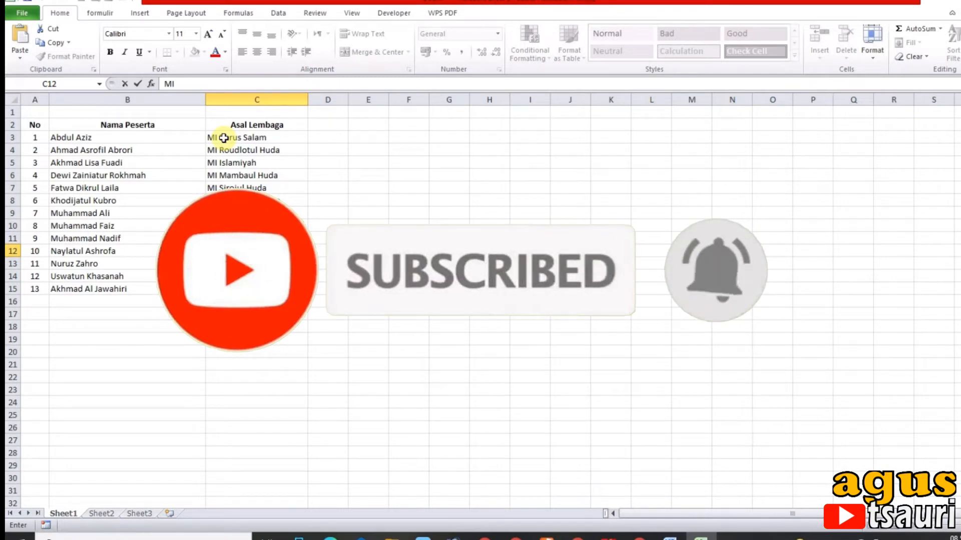
text(Jannatul)
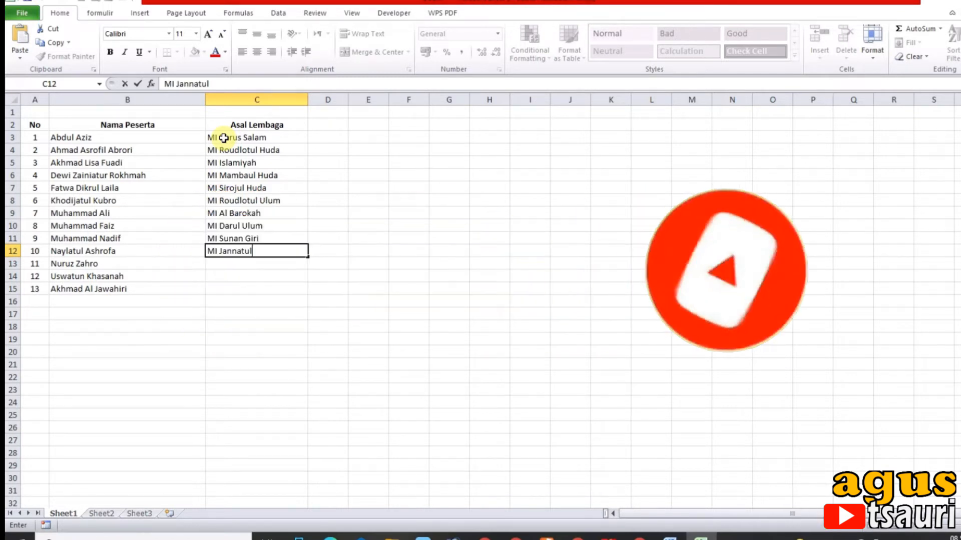
text( Maula)
key(Return)
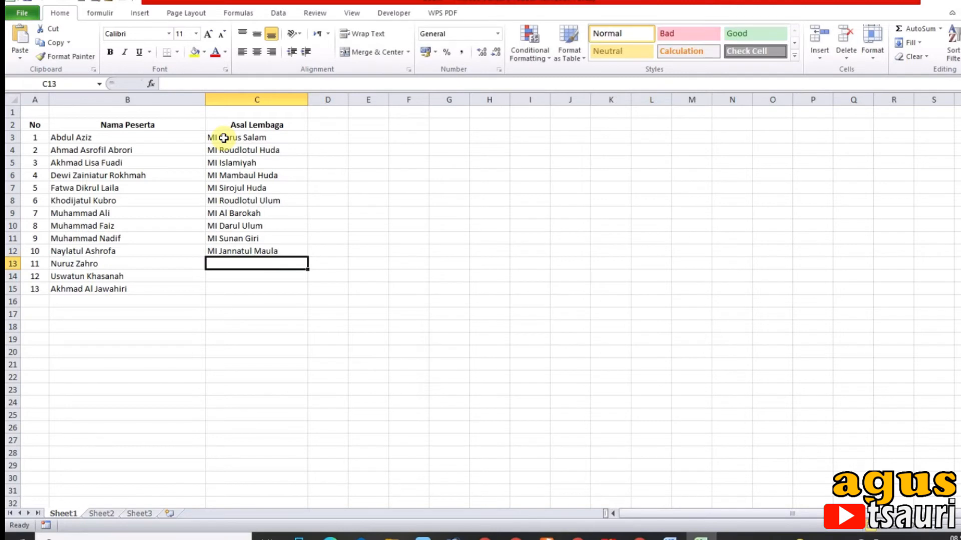
Enter MI Tarbiyatul Athfal in C13, correcting its final letter
text(M)
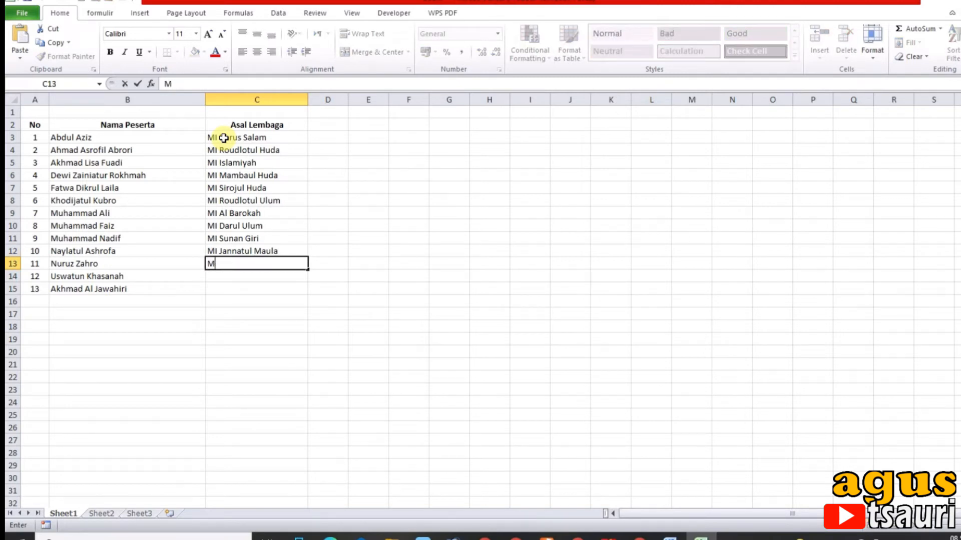
text(<I Tarbiyatul Athfa;)
key(Return)
key(Up)
key(F2)
key(BackSpace)
key(Return)
Enter MI Bahjatus in C14 and MI An Nur in C15
text(MI Bahjatus)
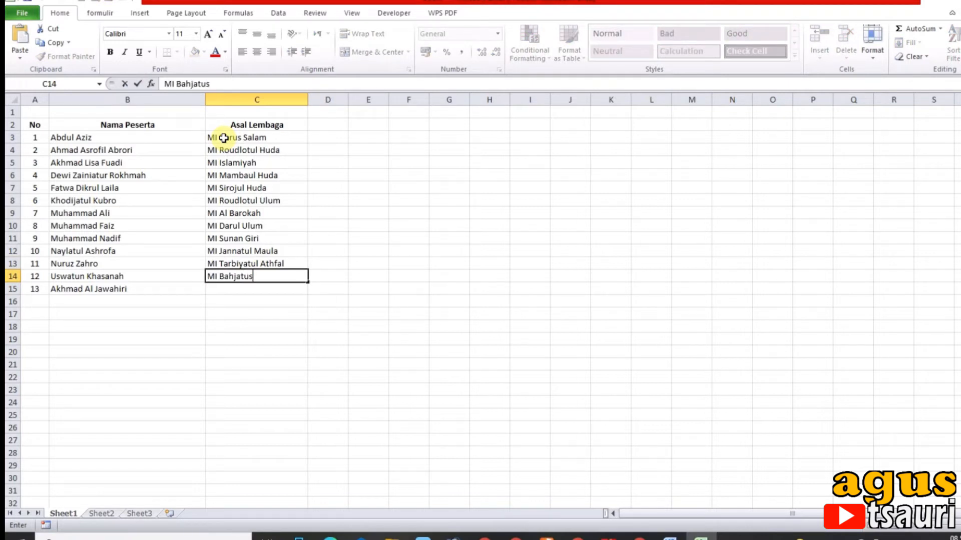
key(Return)
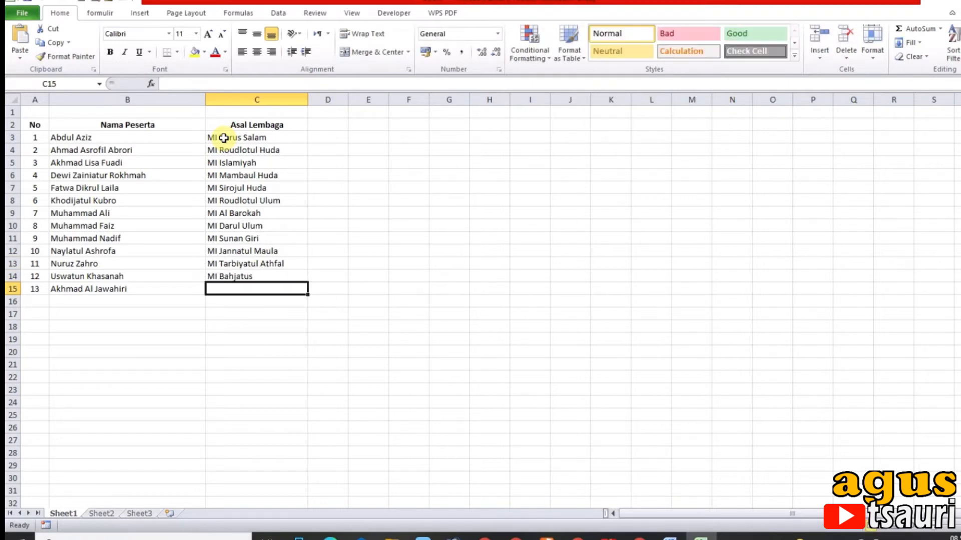
text(MI)
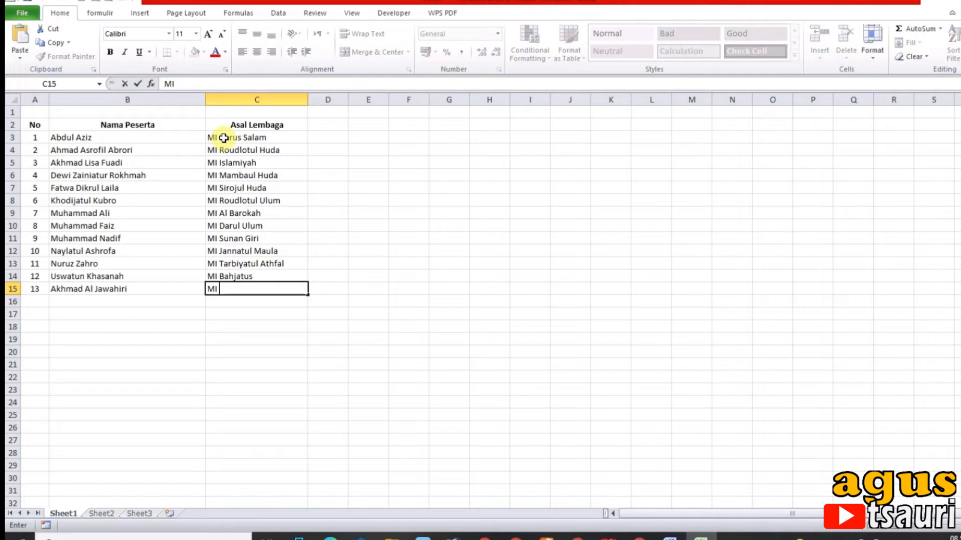
text( A)
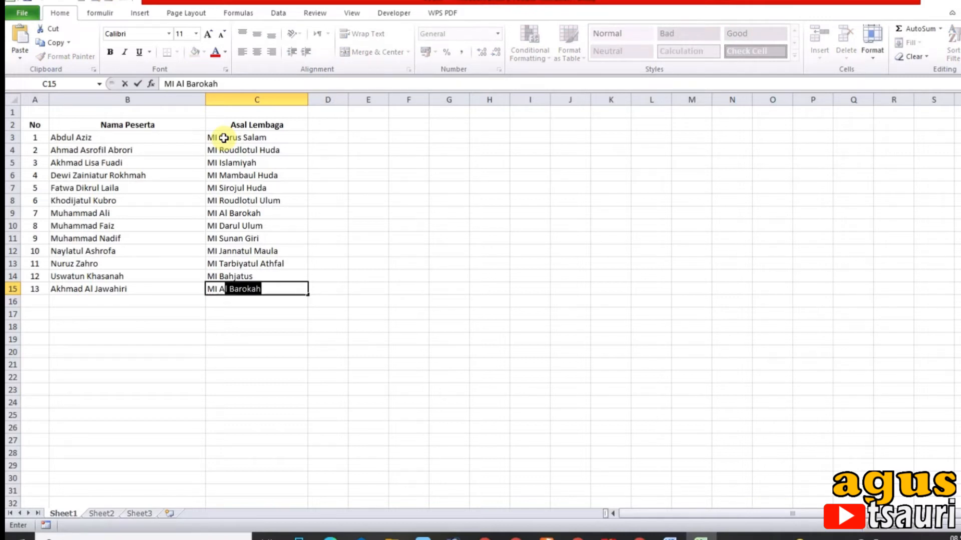
text(n N)
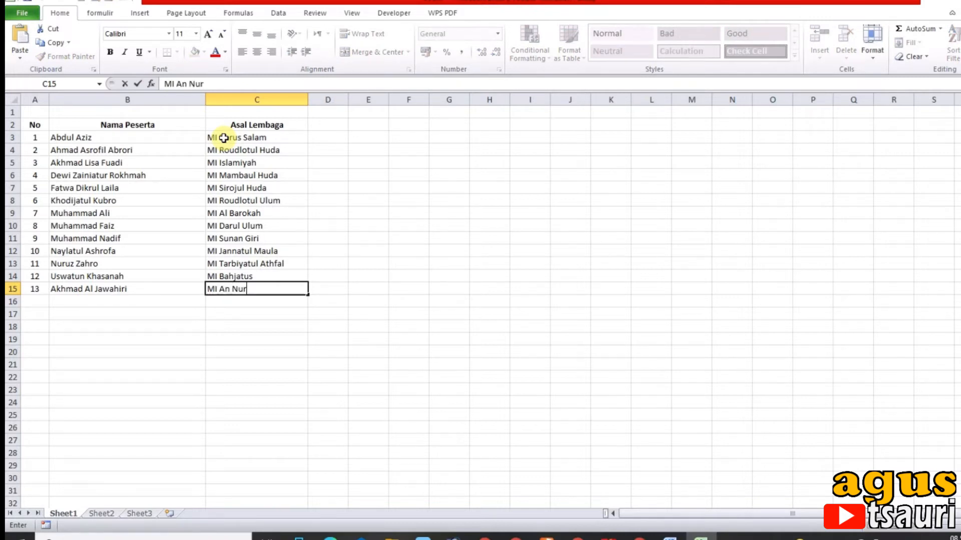
text(ur)
key(Return)
Delete the empty first row so that the column headers start in row 1
click(384, 212)
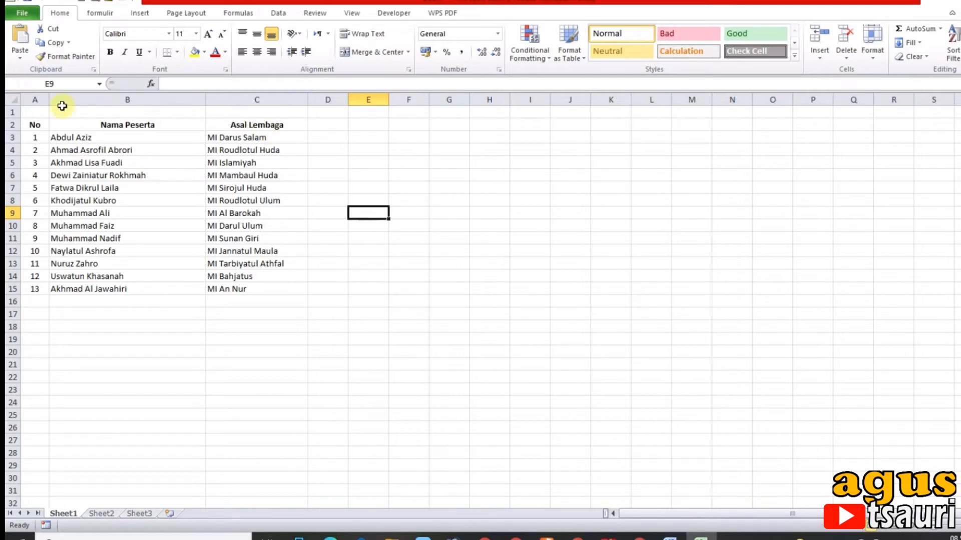
right_click(18, 112)
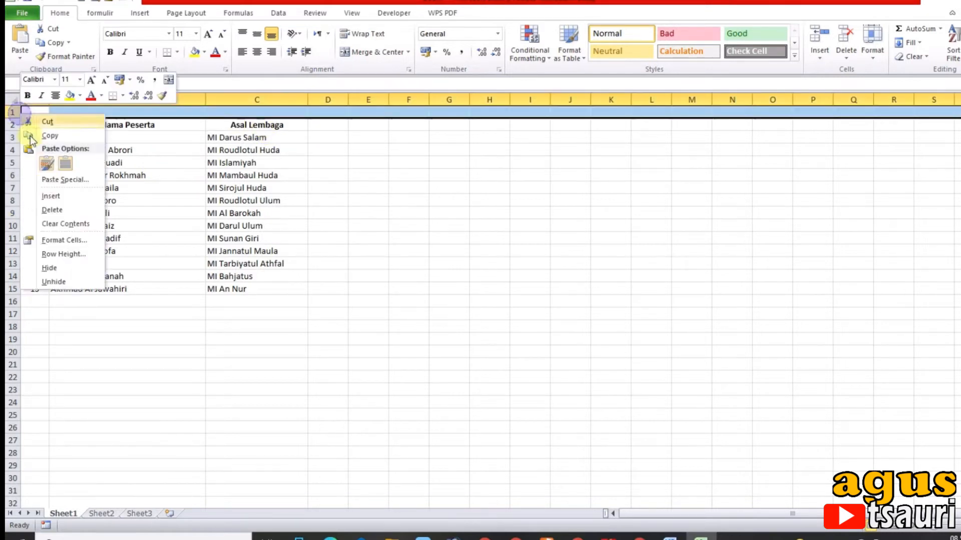
click(52, 210)
click(183, 200)
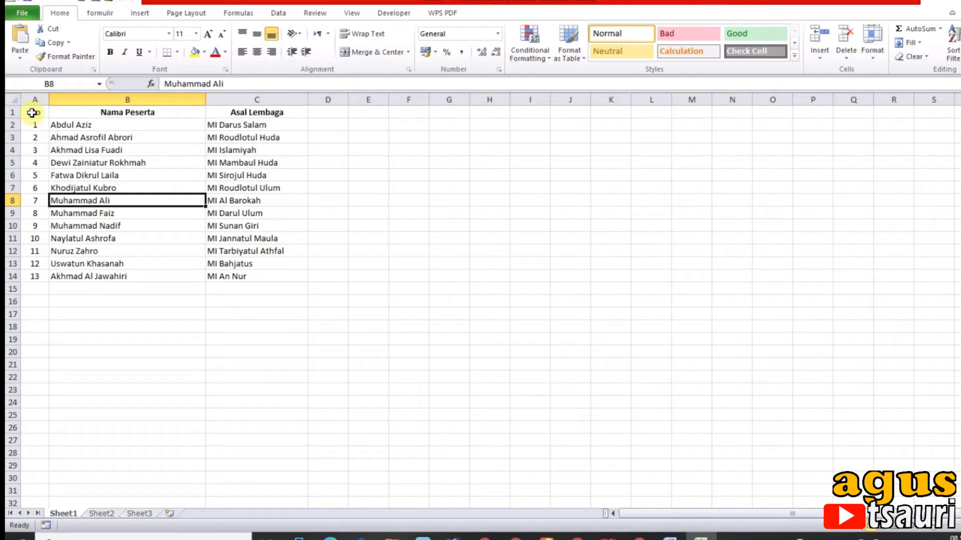
click(180, 238)
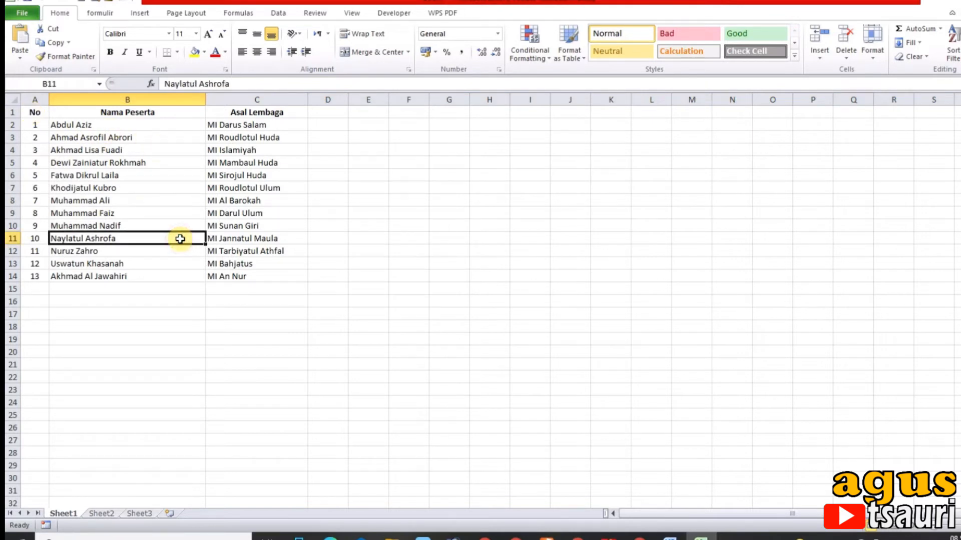
Save the workbook as Nama Peserta in the Documents folder
key(ctrl+s)
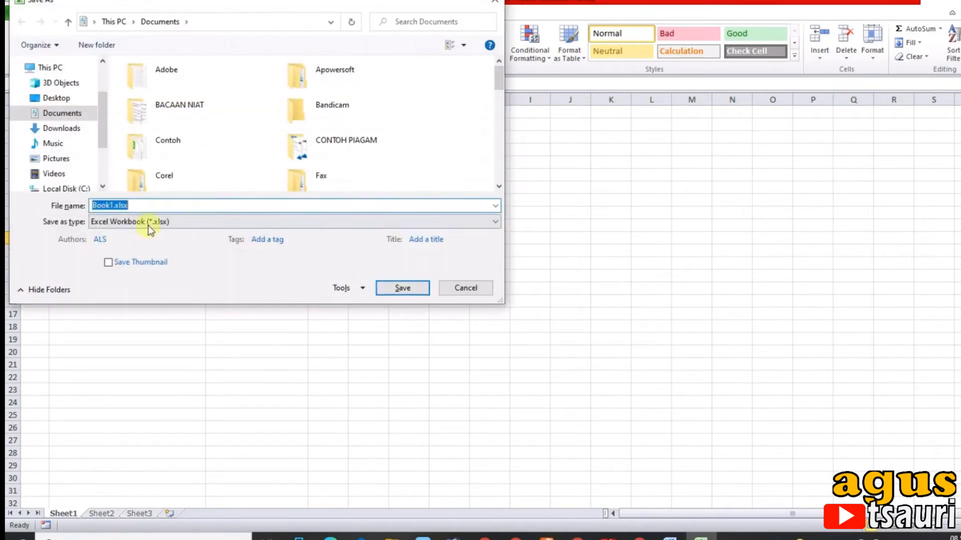
text(Nmaa)
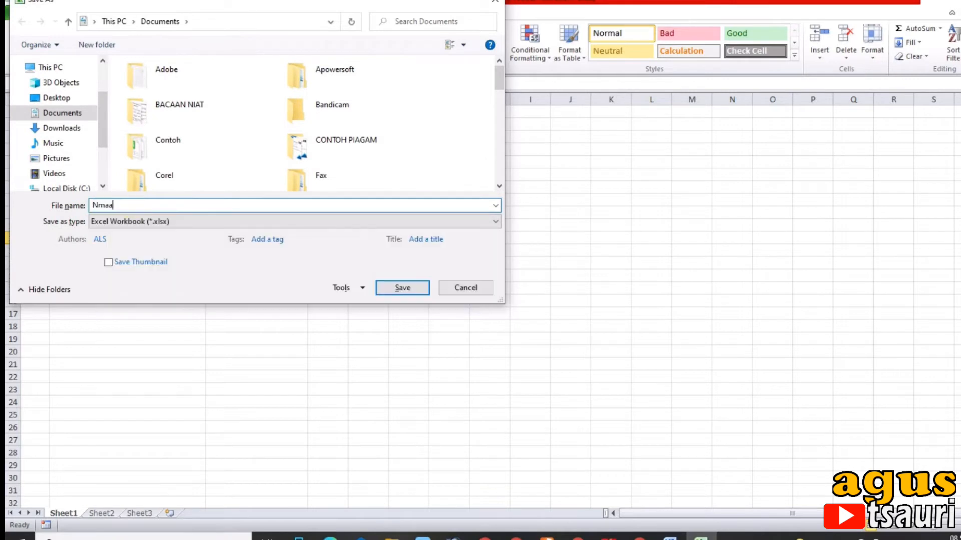
key(BackSpace)
key(BackSpace)
text(a)
click(60, 114)
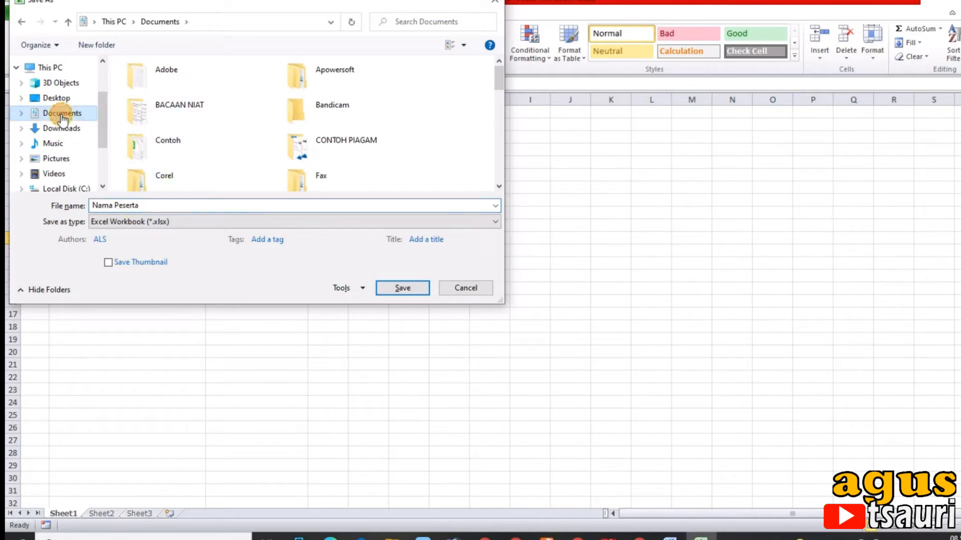
click(401, 292)
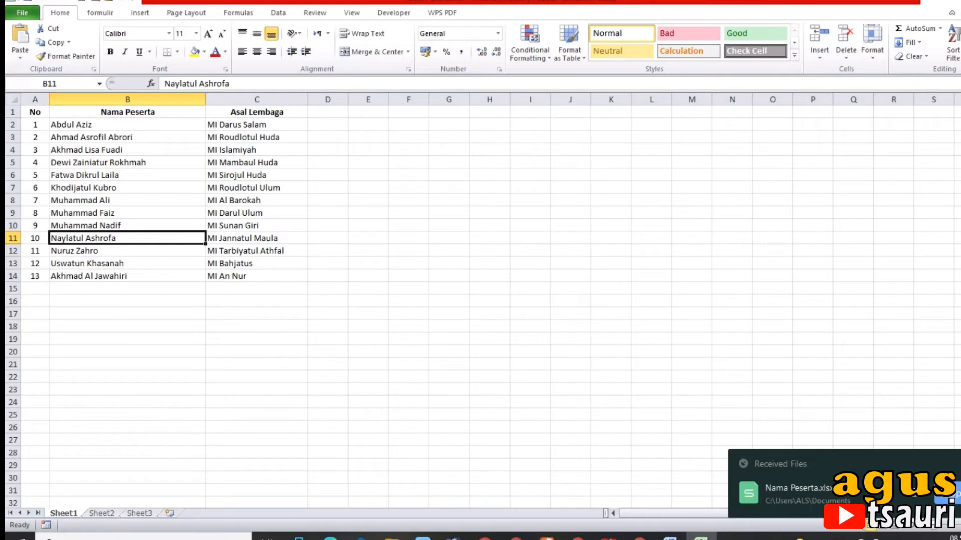
Switch to the certificate in Word and clear the placeholder text on the name line and the ADD text below it
click(959, 1)
mouse_move(425, 262)
mouse_down()
mouse_move(408, 261)
mouse_move(419, 263)
mouse_up()
click(421, 263)
click(415, 261)
key(BackSpace)
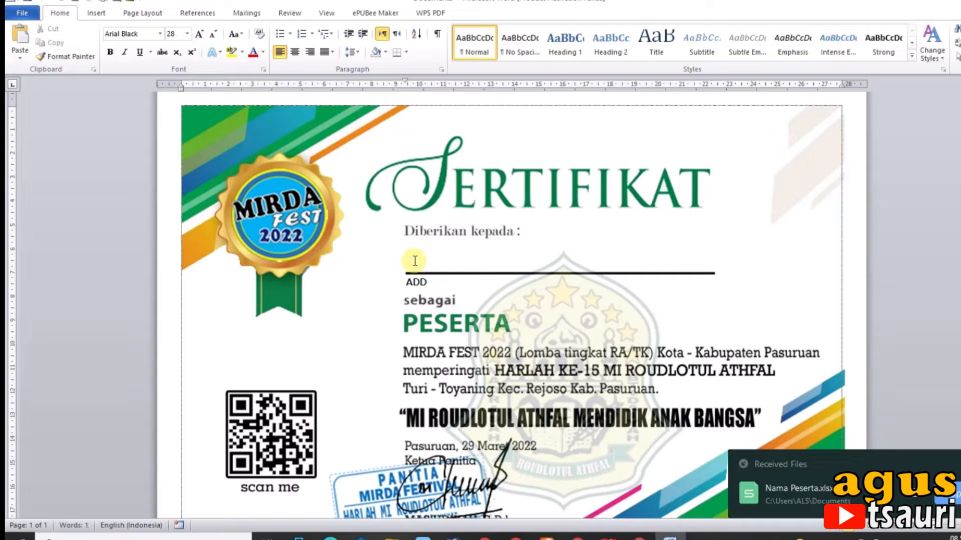
click(428, 282)
key(BackSpace)
key(BackSpace)
key(BackSpace)
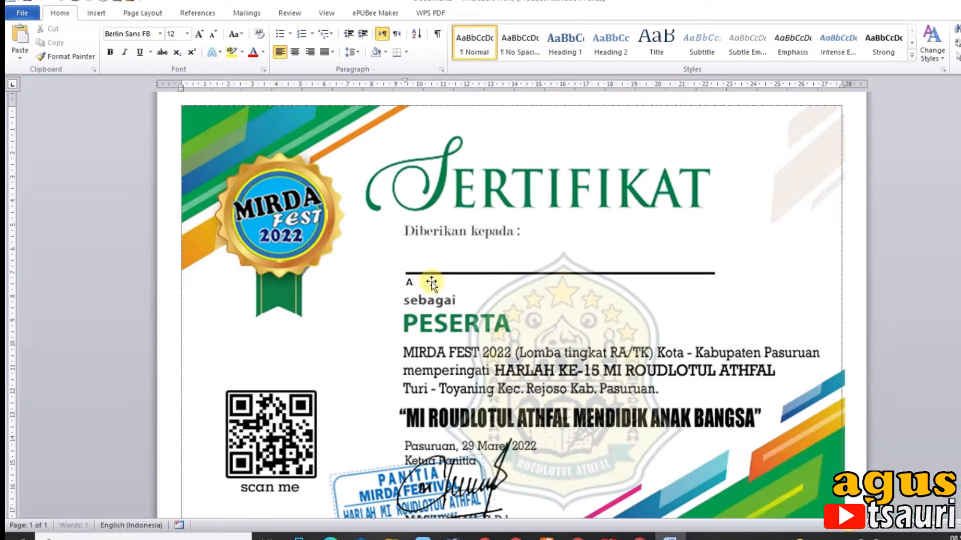
click(412, 261)
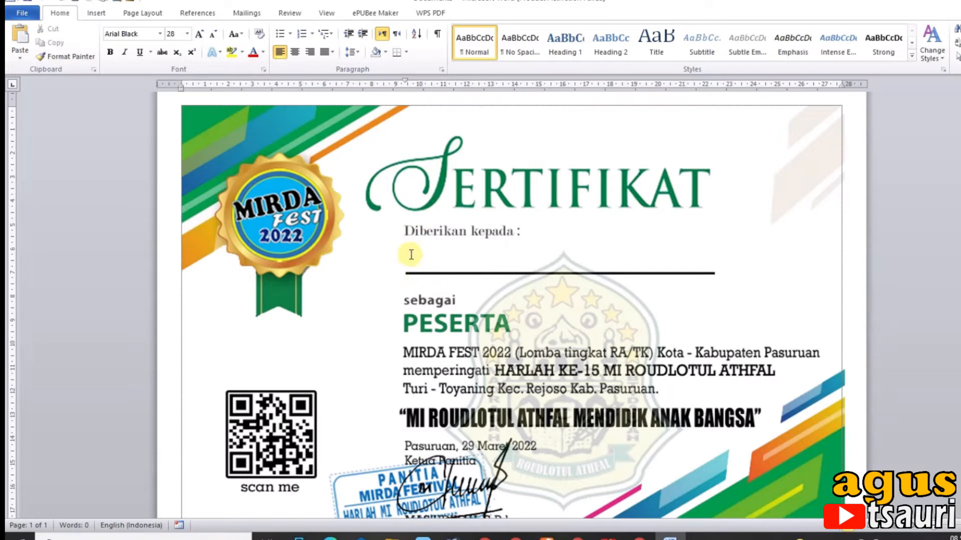
Connect the existing Nama Peserta.xlsx list from Documents as the mail-merge recipients, using Sheet1$ with the first row as column headers
click(248, 15)
click(127, 57)
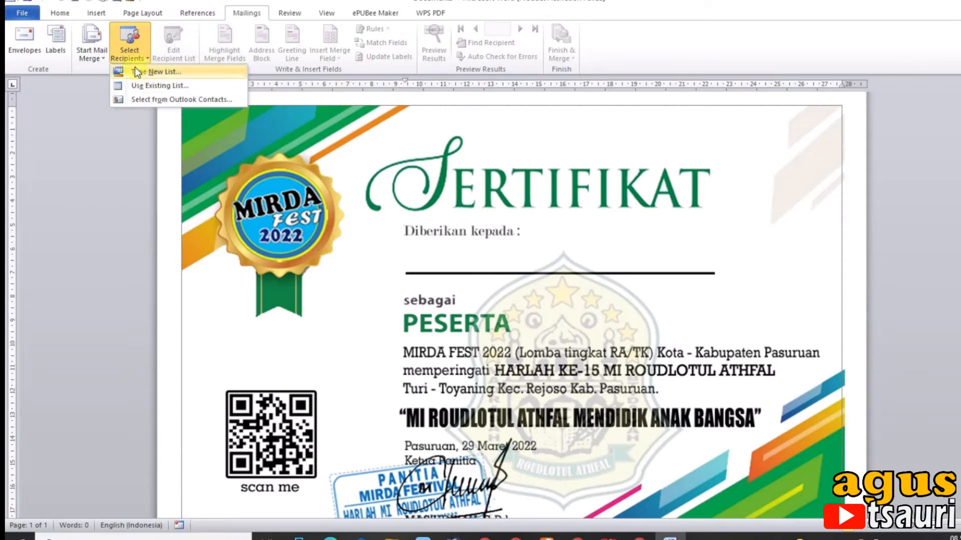
click(149, 85)
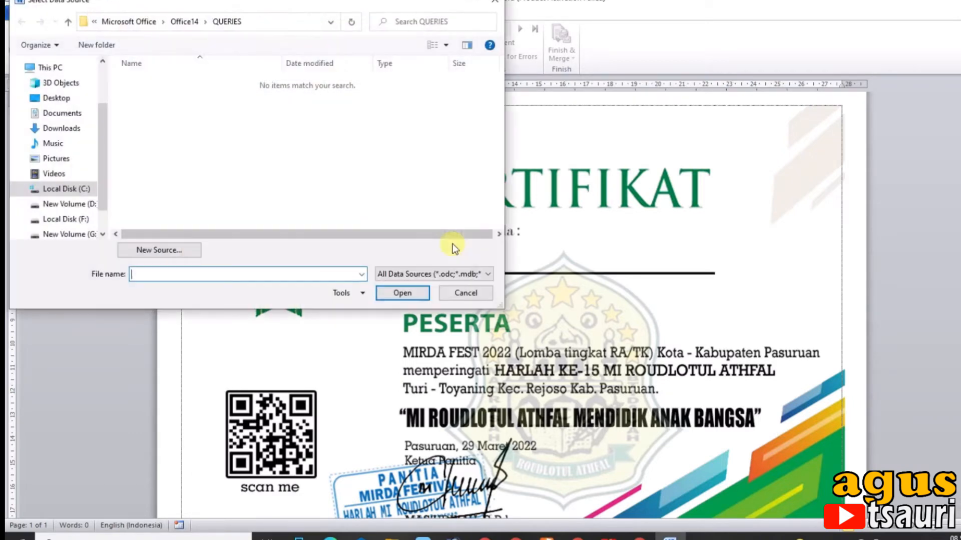
click(55, 113)
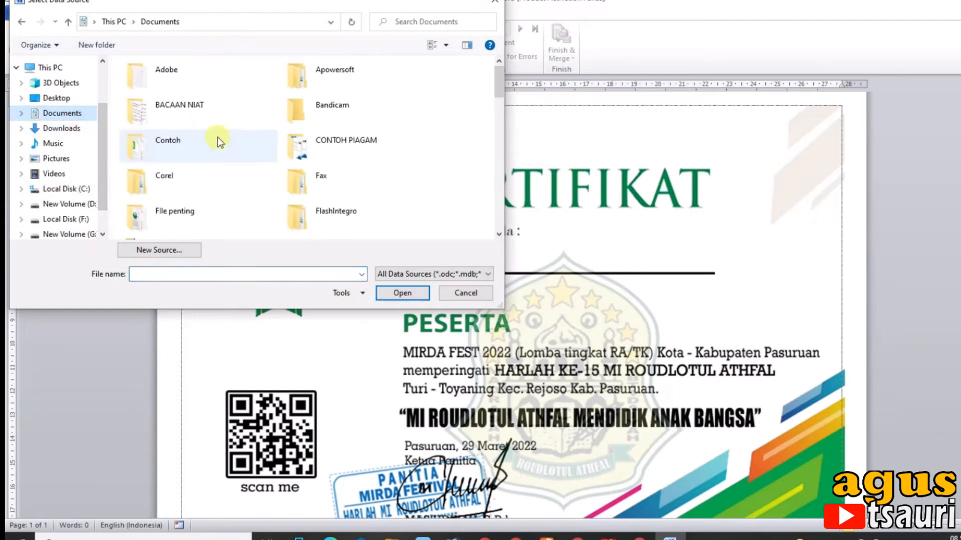
scroll(218, 128, down, 6)
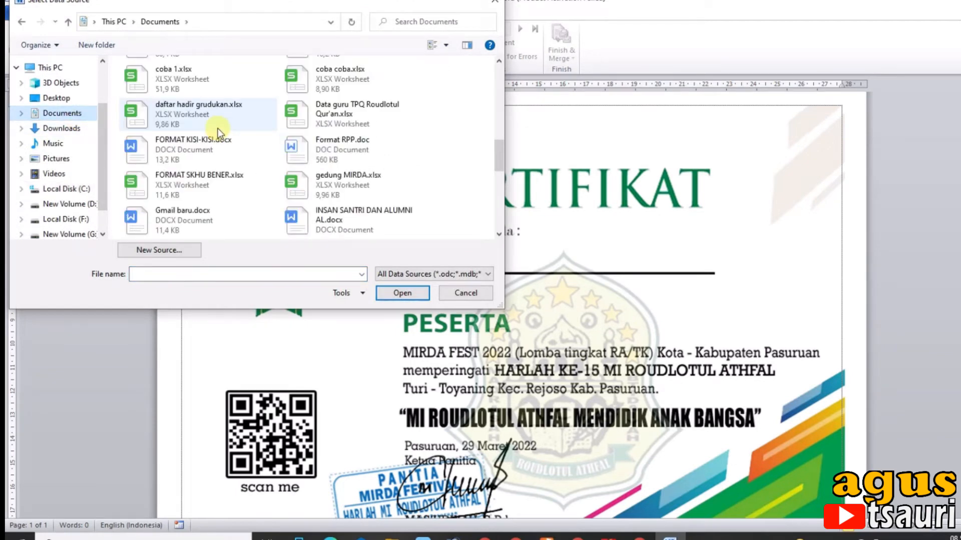
mouse_move(498, 151)
mouse_down()
mouse_move(500, 160)
mouse_move(498, 134)
mouse_up()
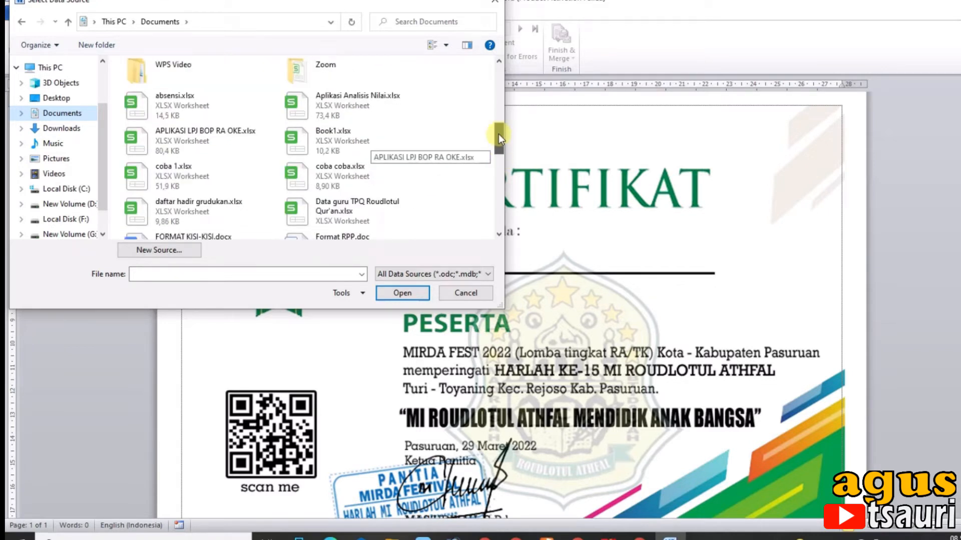
drag(498, 134, 503, 171)
click(153, 183)
double_click(152, 183)
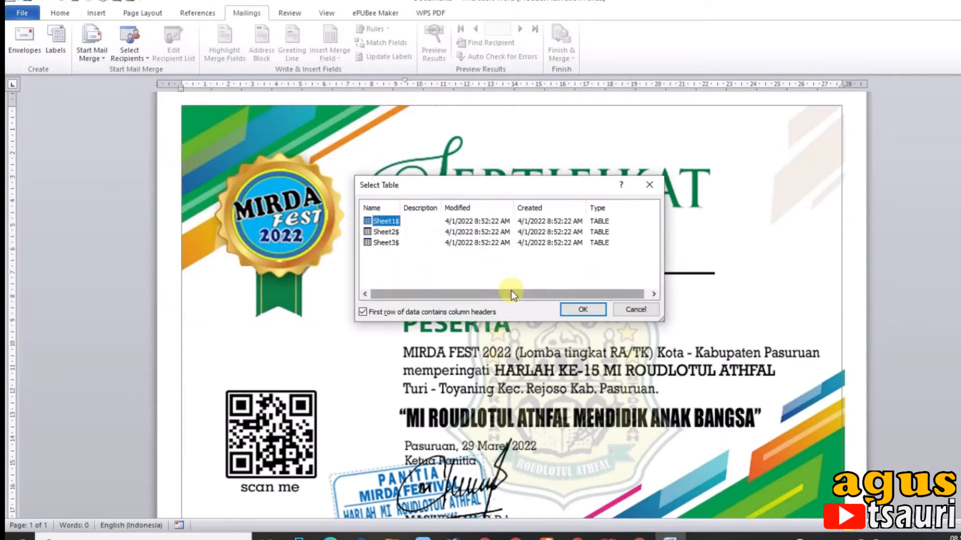
click(582, 309)
Insert the Nama_Peserta merge field on the name line and the Asal_Lembaga field on the line below it
click(411, 260)
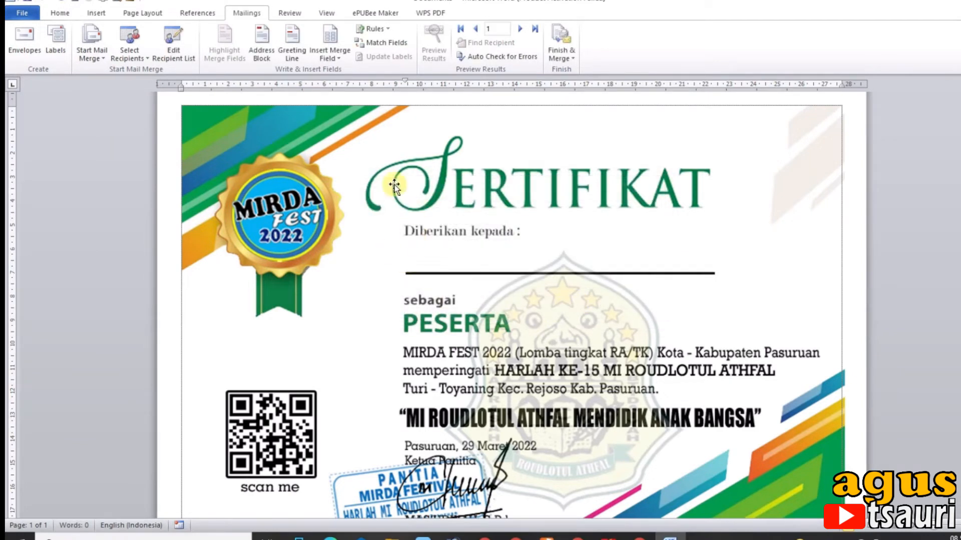
click(338, 58)
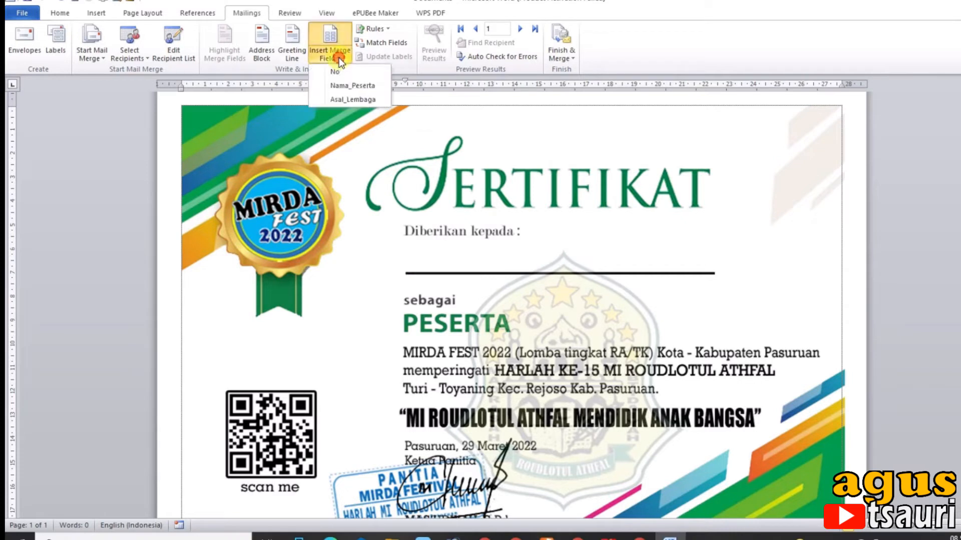
click(352, 86)
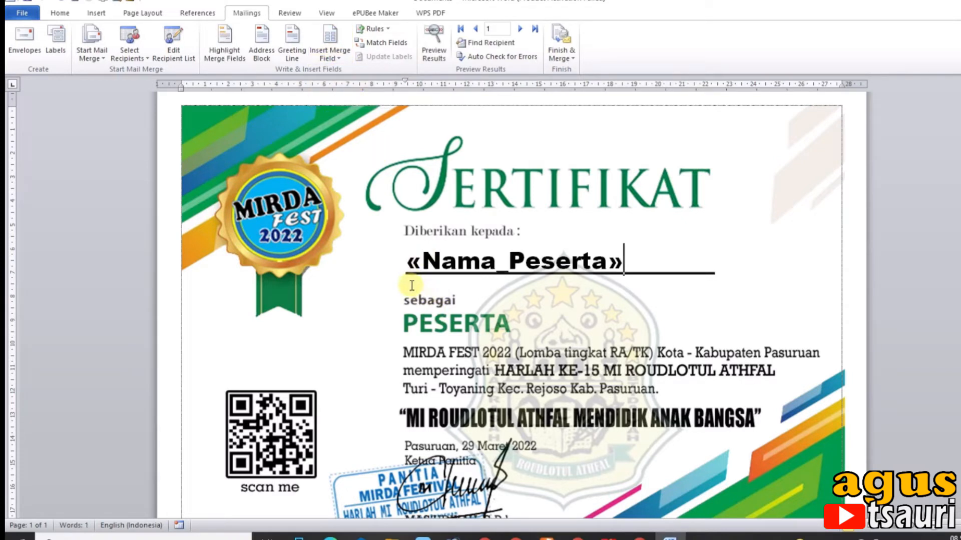
click(332, 54)
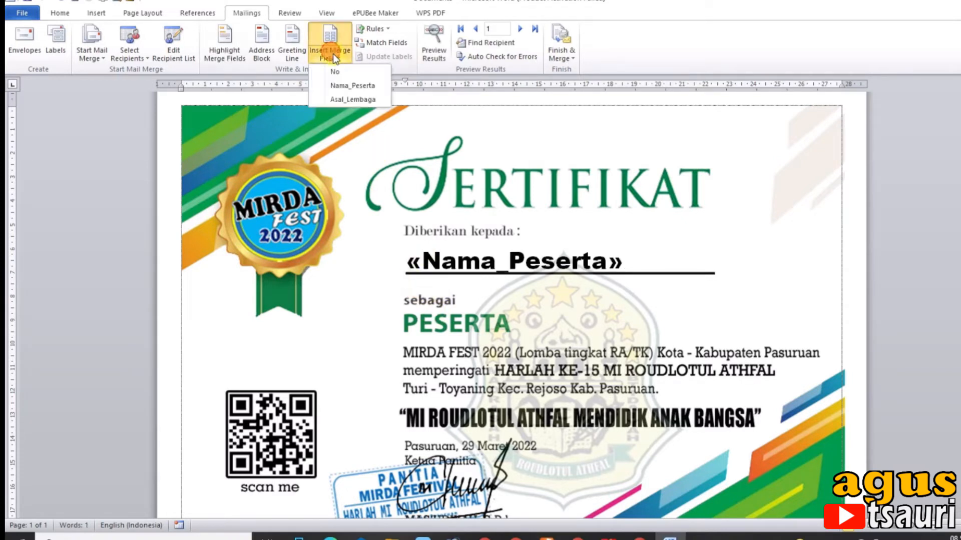
click(352, 100)
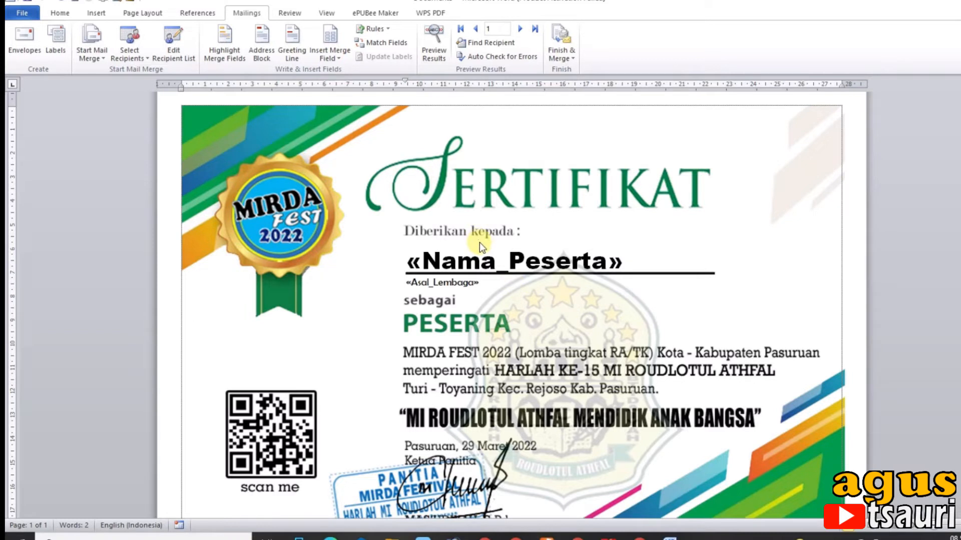
Preview the merged name and institution on the certificate, and return to the merge field view
click(435, 46)
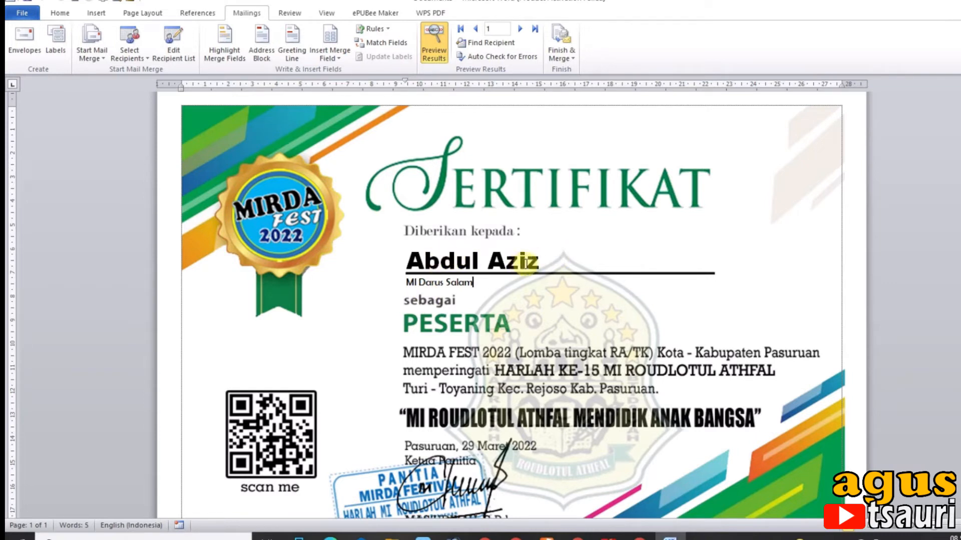
drag(408, 283, 463, 281)
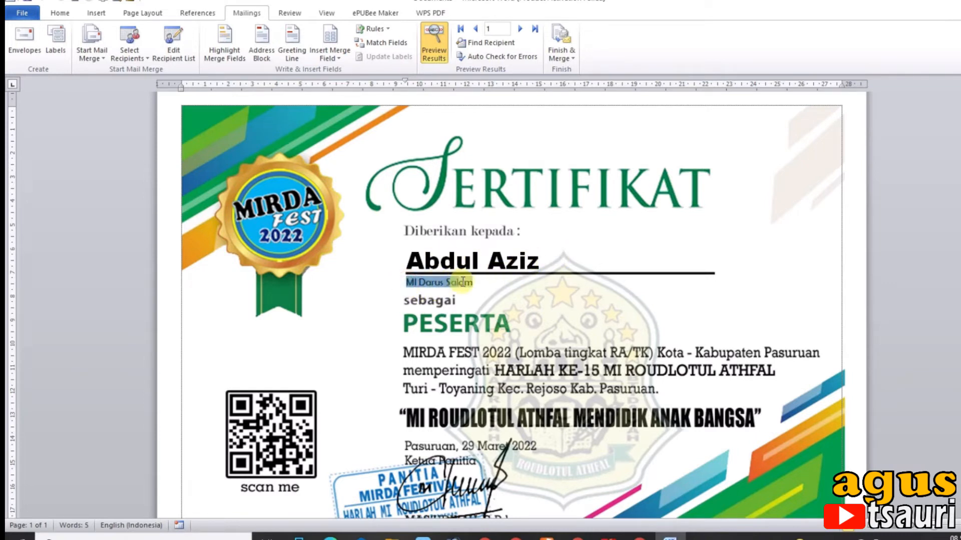
click(434, 44)
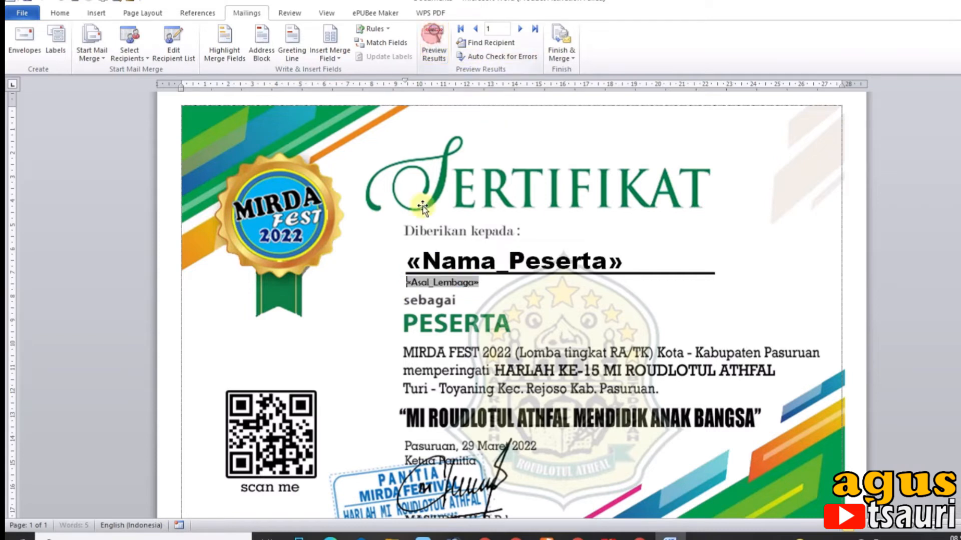
Set the font size of the Asal_Lembaga merge field to 16
click(59, 13)
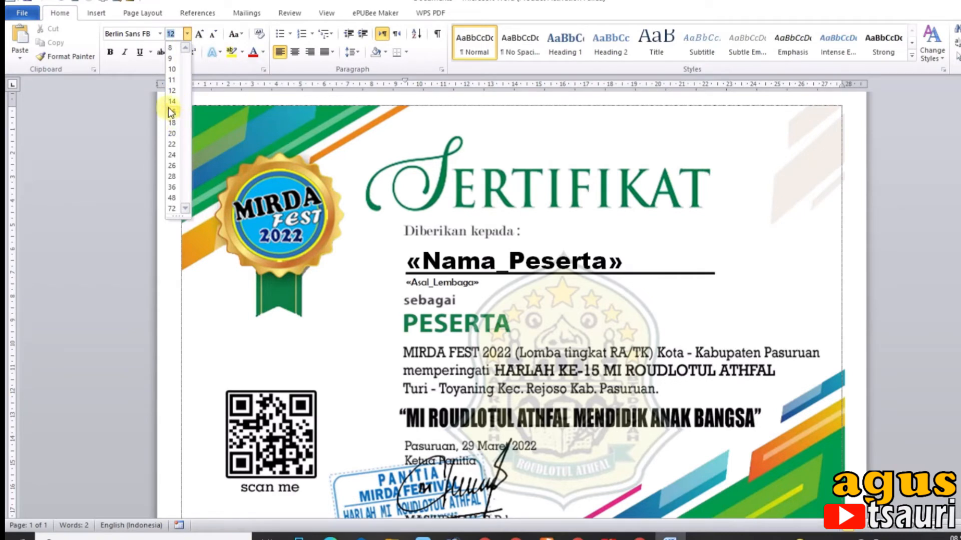
click(172, 102)
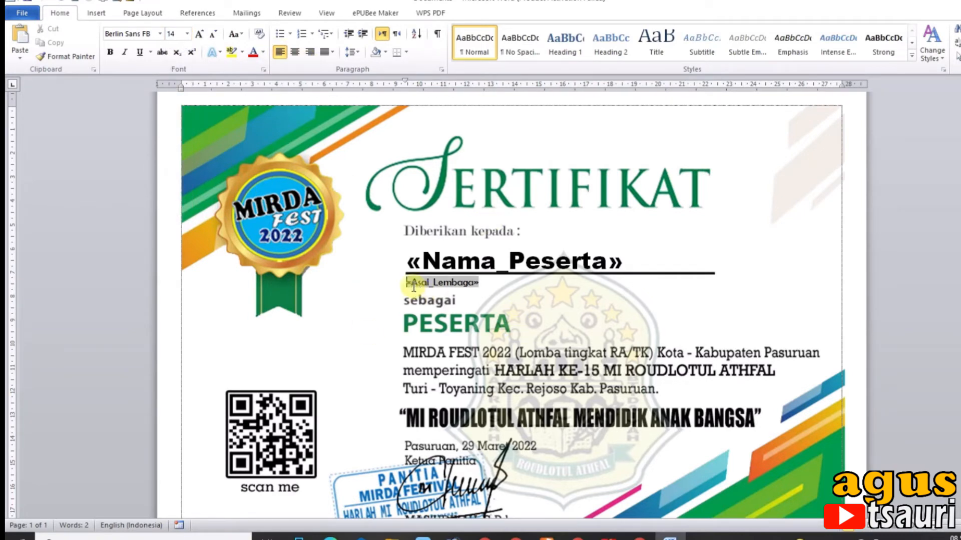
drag(407, 282, 482, 283)
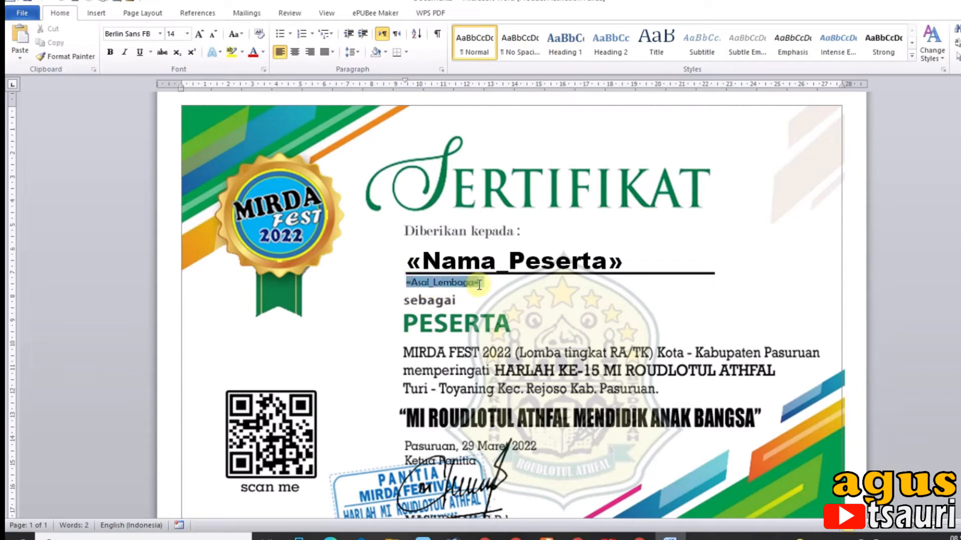
click(188, 34)
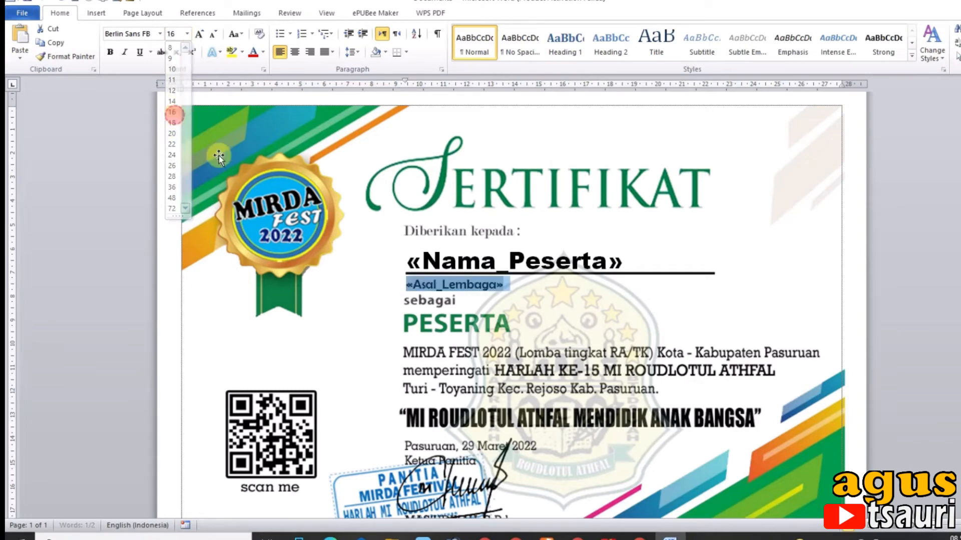
Apply font size 16 to the Asal_Lembaga merge field and try to set the Nama_Peserta merge field to size 36
click(171, 112)
drag(410, 265, 622, 266)
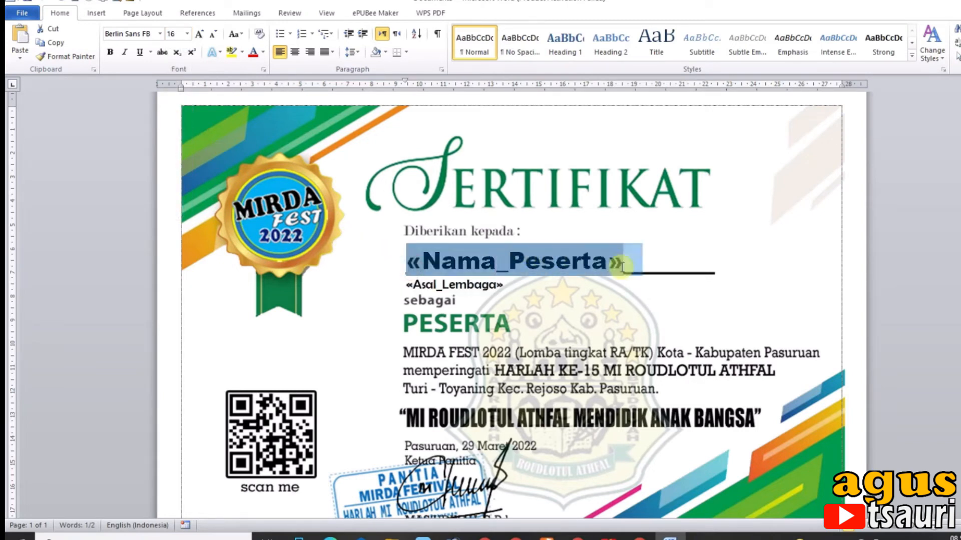
click(624, 265)
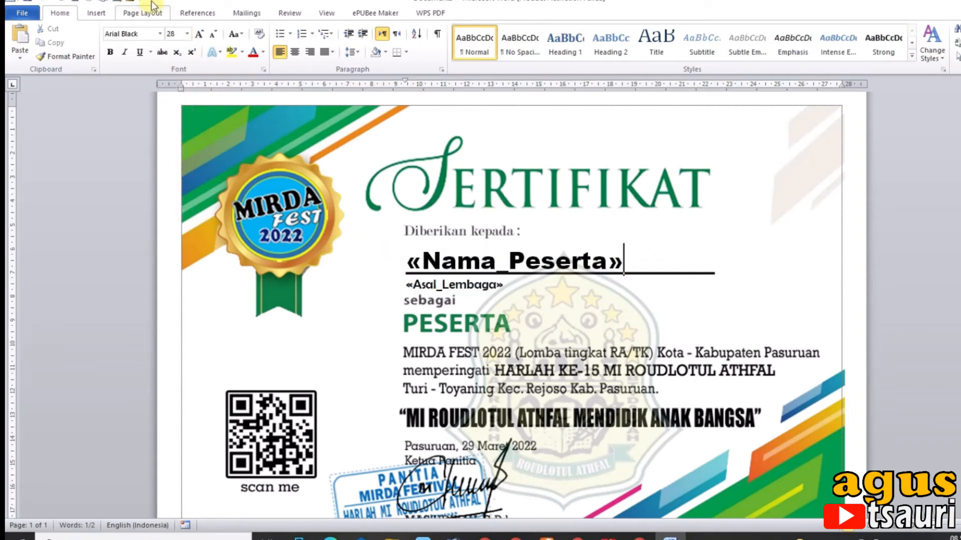
click(187, 34)
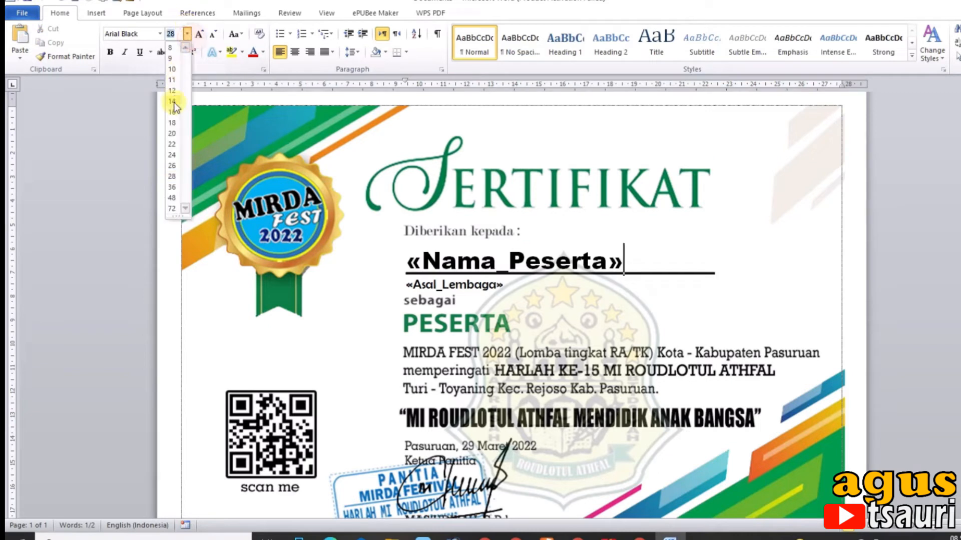
click(174, 186)
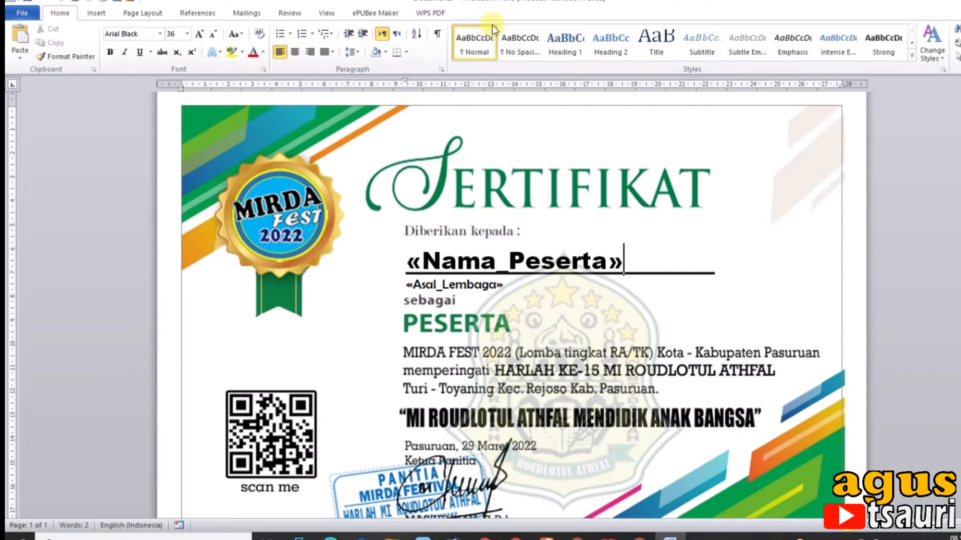
Preview the merged certificate, and close it while saving it as a Word document named SERTIFIKAT in Documents
click(246, 11)
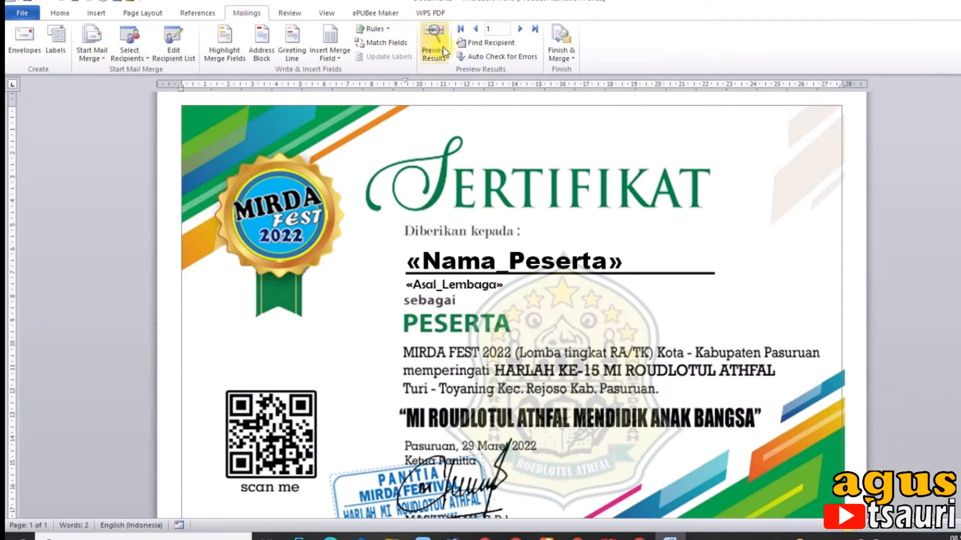
click(434, 37)
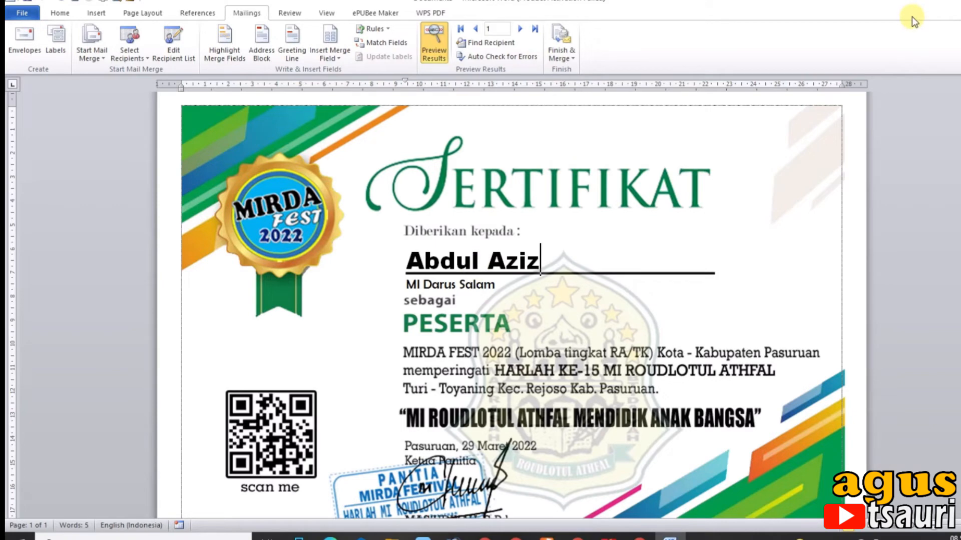
click(948, 1)
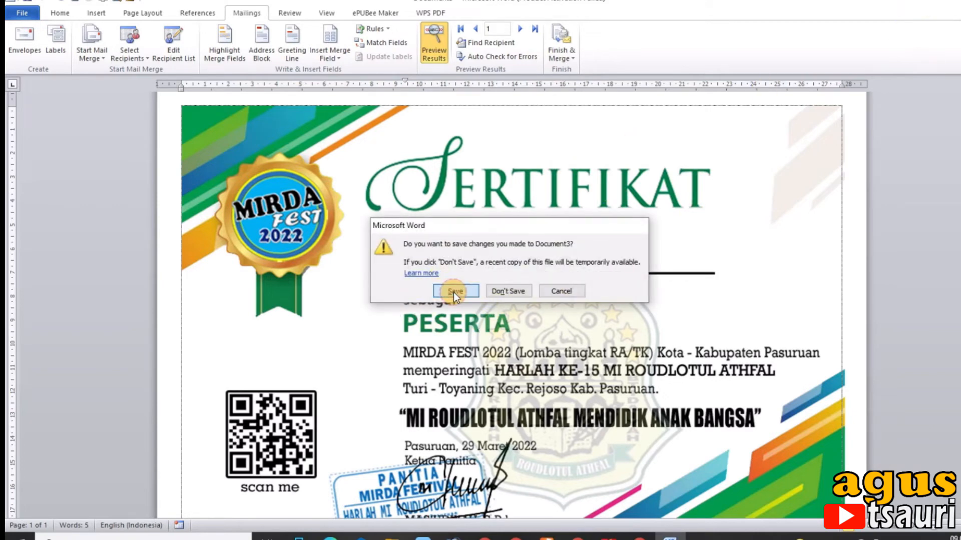
click(454, 292)
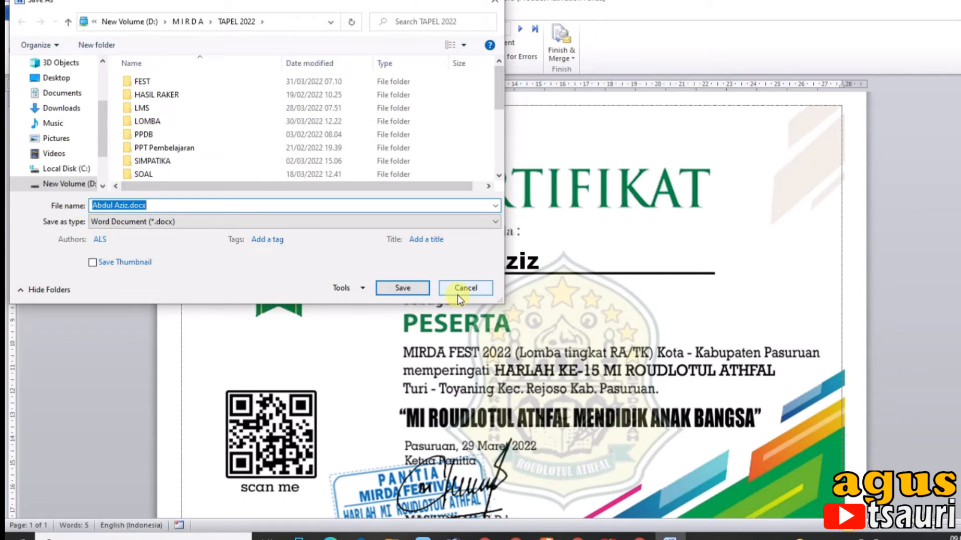
text(SERTIFIKAT)
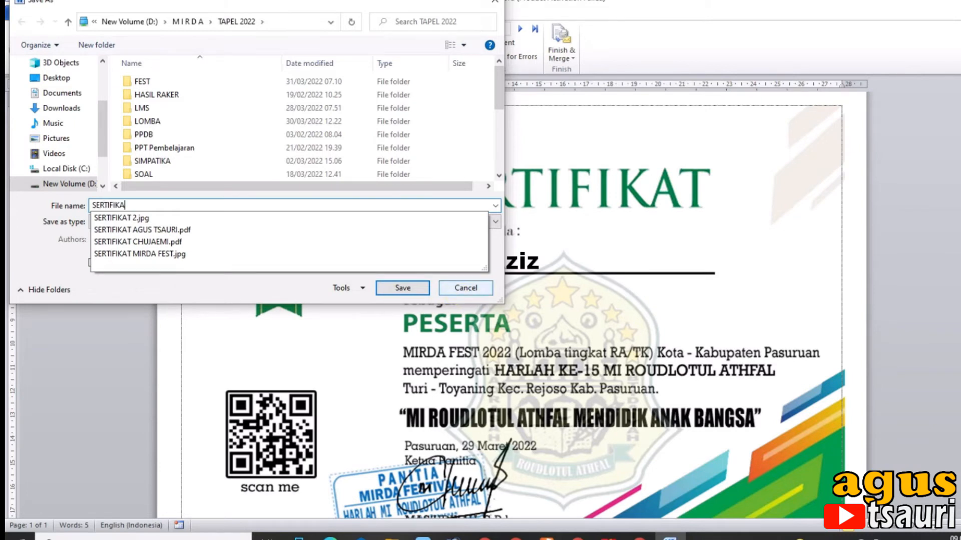
click(53, 94)
click(386, 290)
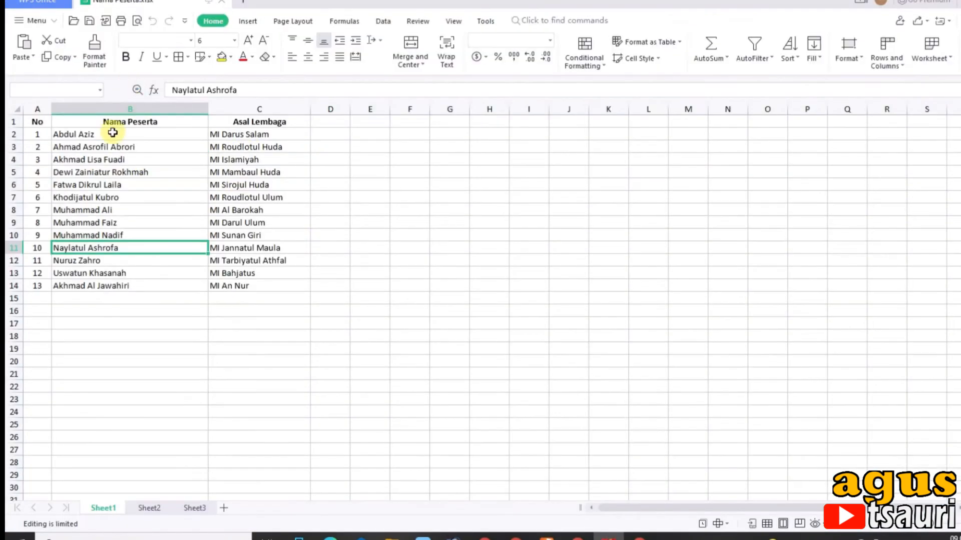
Switch to the Nama Peserta.xlsx workbook in WPS Office and enter =UPPER(B2) in cell E2
click(113, 132)
click(377, 140)
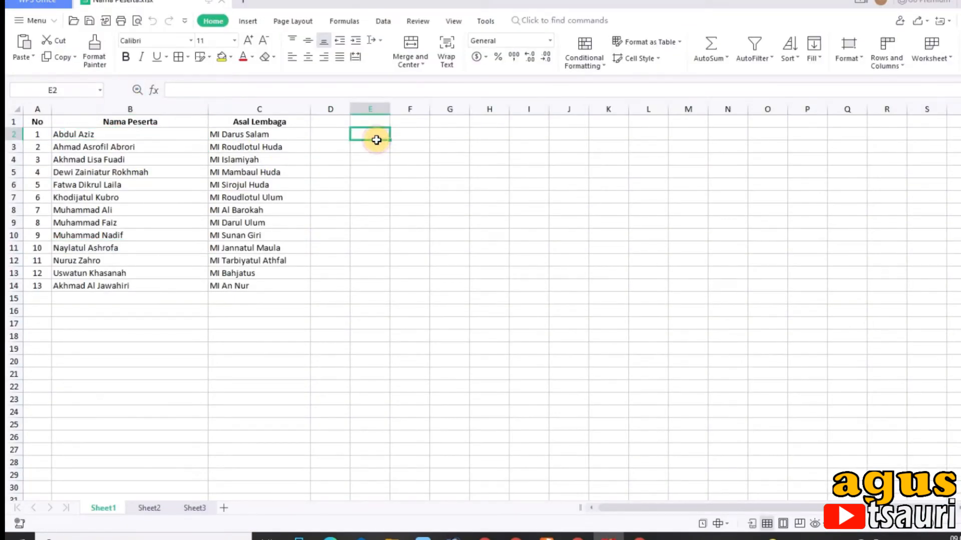
text(=UPOPE)
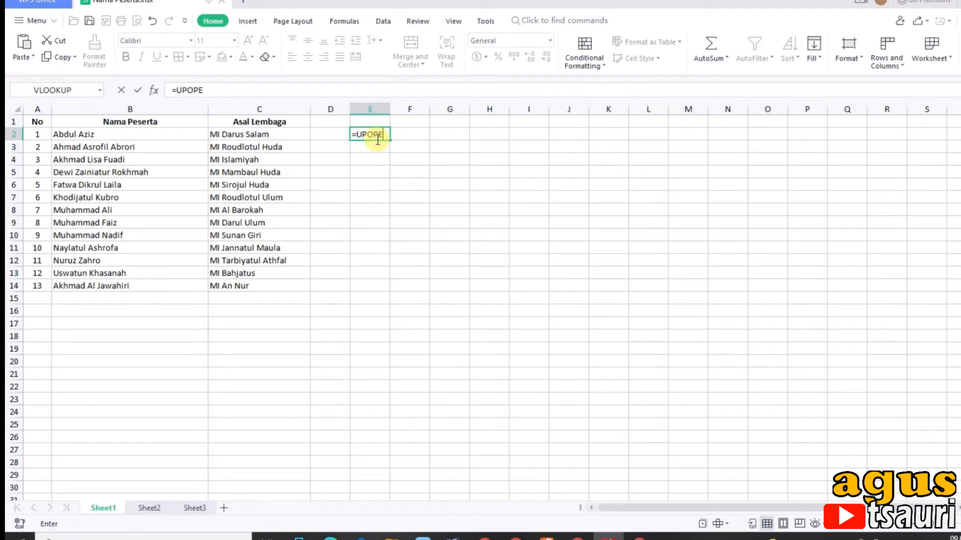
key(BackSpace)
key(BackSpace)
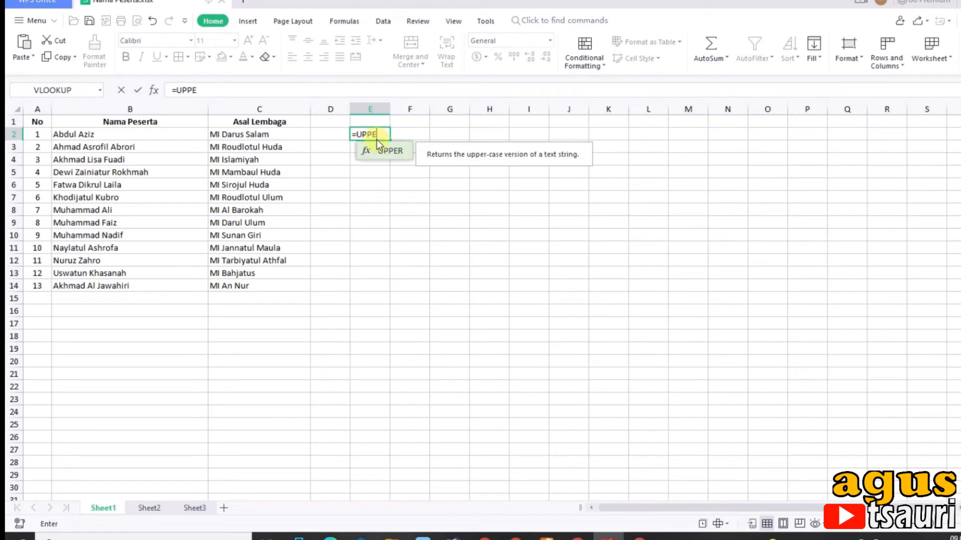
double_click(378, 145)
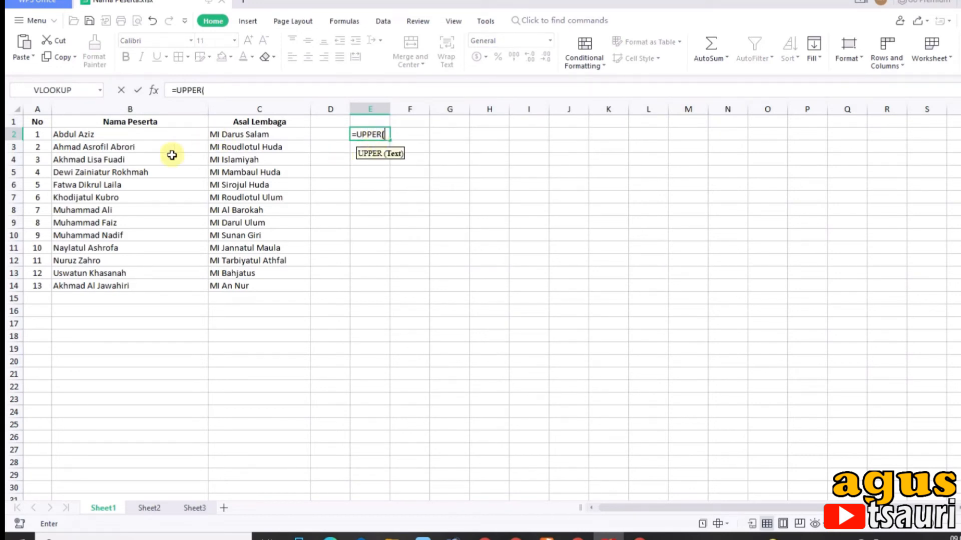
click(154, 137)
key(Return)
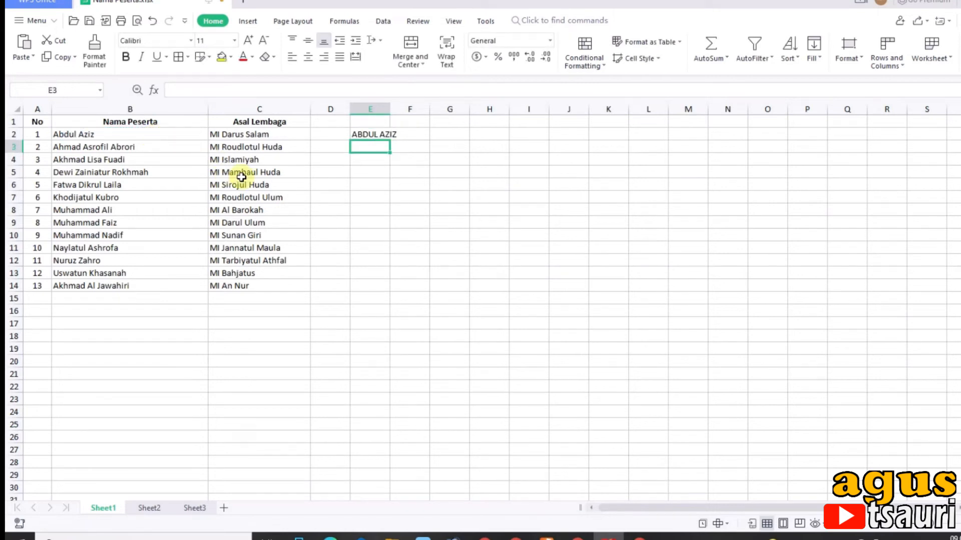
Fill the uppercase formula from E2 down to row 14 and across into column F
click(386, 135)
drag(389, 140, 395, 290)
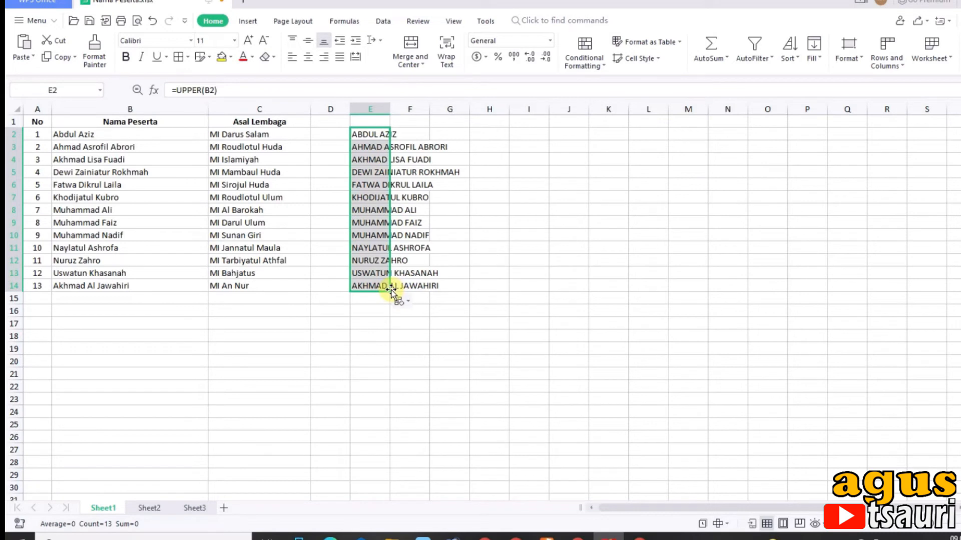
drag(391, 291, 434, 299)
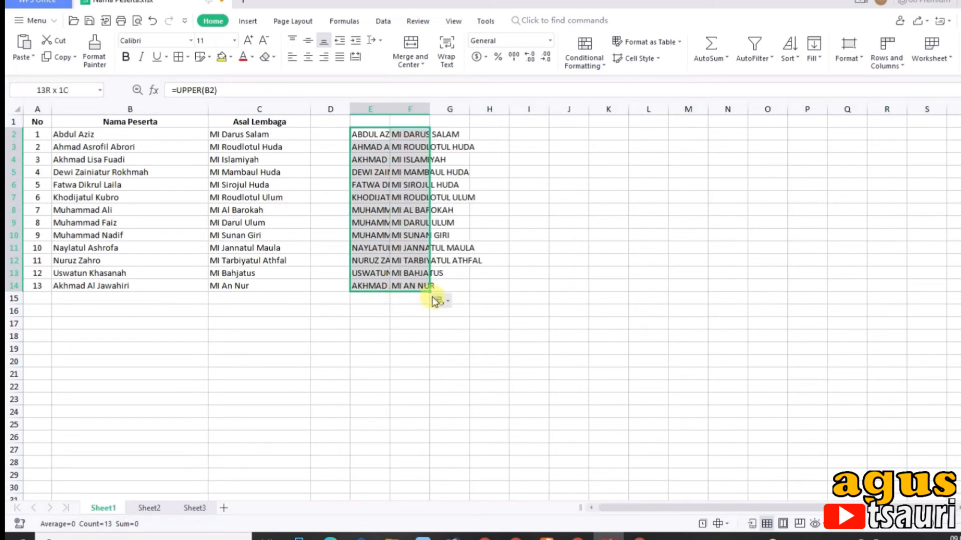
Copy the uppercase results in E2:F14 and paste them as values only over the names and institutions starting at B2
key(ctrl+c)
click(89, 135)
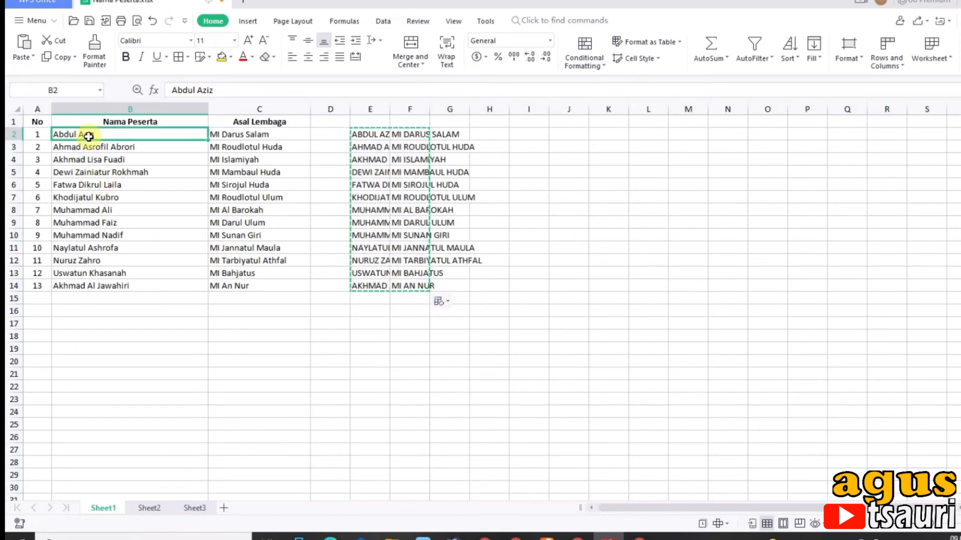
right_click(88, 136)
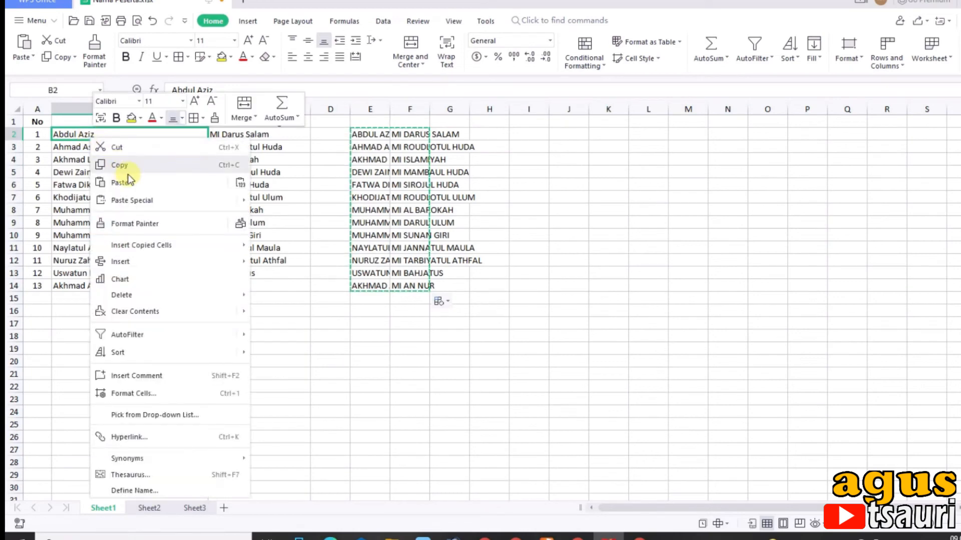
click(147, 200)
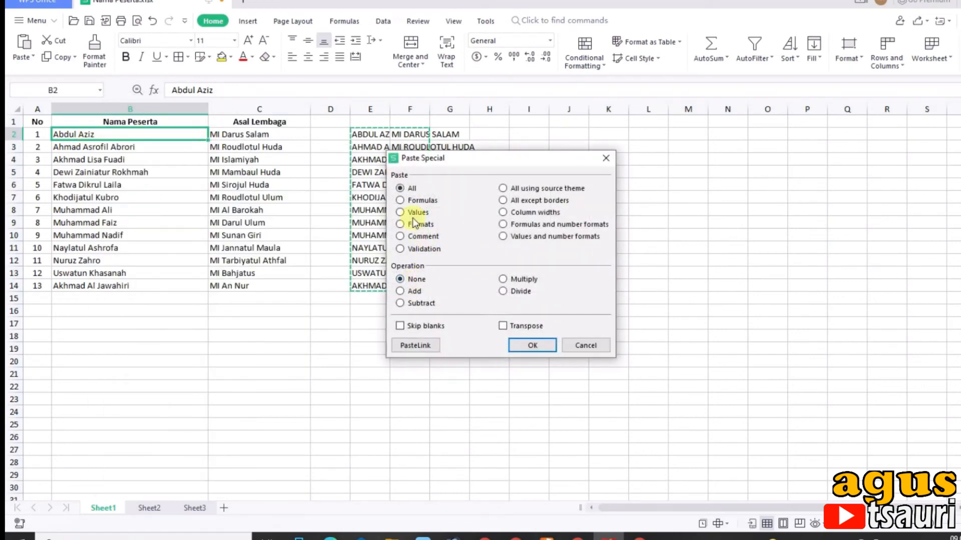
double_click(414, 218)
Clear the helper cells E2:G16, and close the participant workbook with its changes saved
drag(371, 133, 435, 313)
key(Delete)
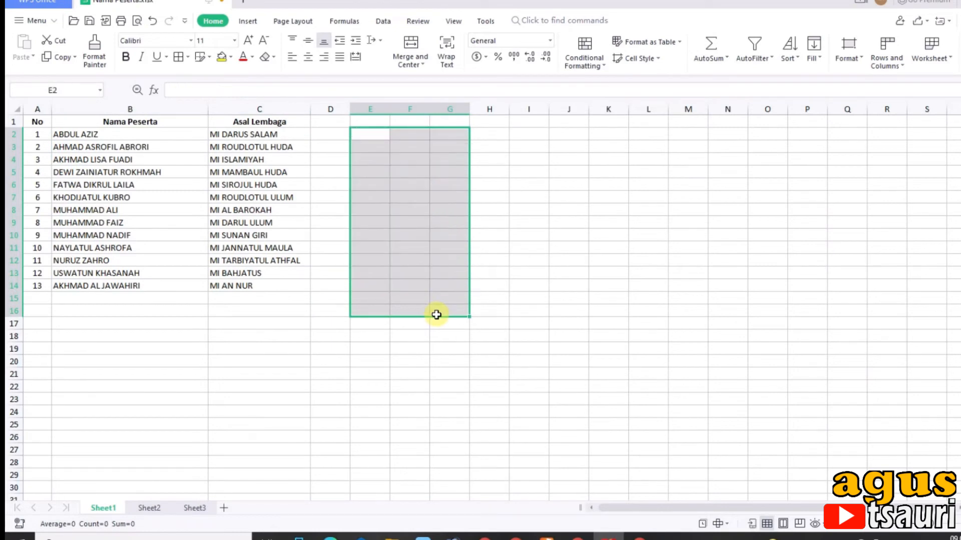
click(958, 1)
click(477, 276)
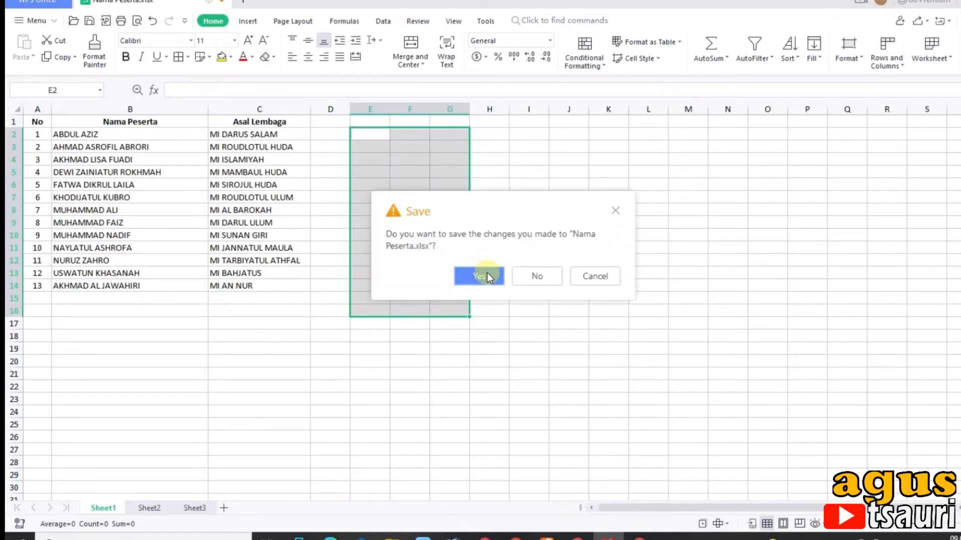
In the reopened Word certificate, reconnect the existing Nama Peserta.xlsx list from Documents as recipients, using its first sheet with column headers
click(412, 275)
click(413, 275)
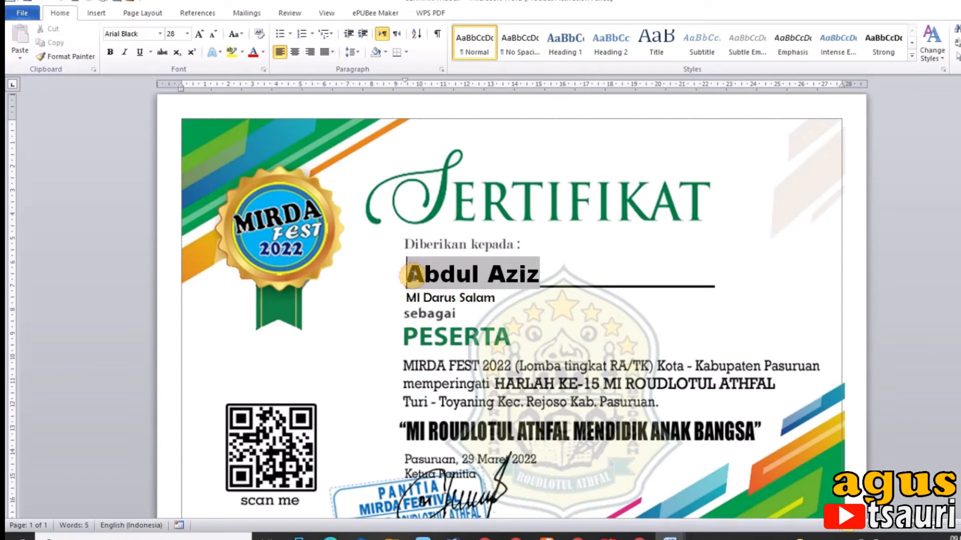
click(550, 274)
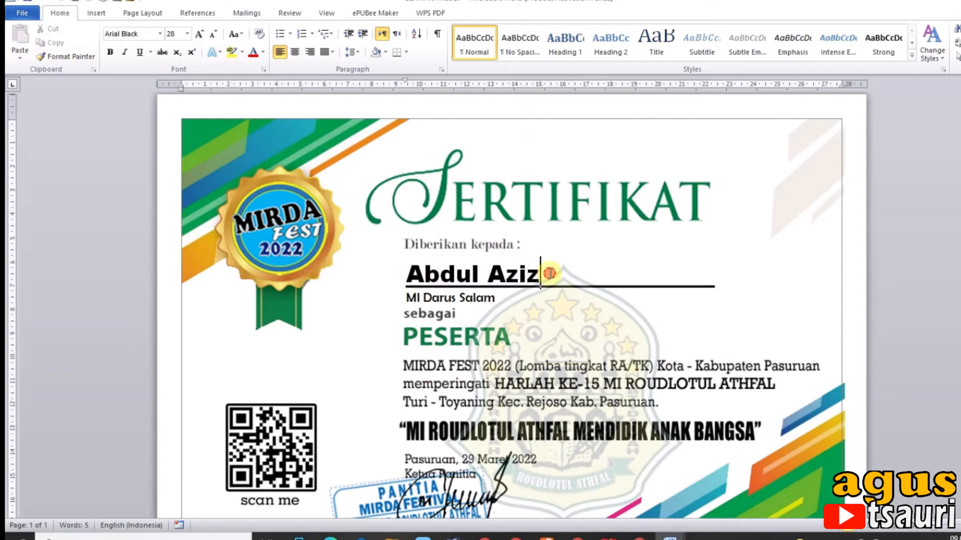
click(247, 13)
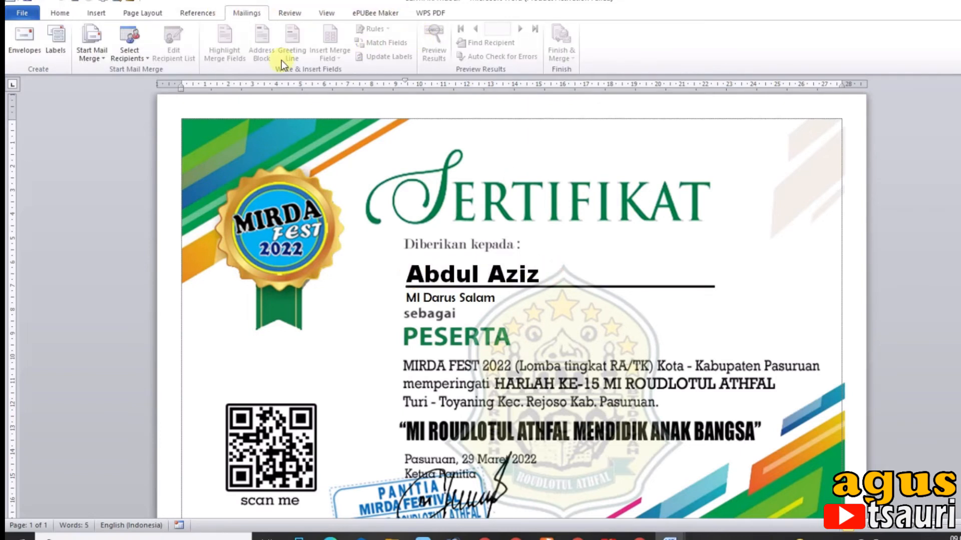
click(126, 59)
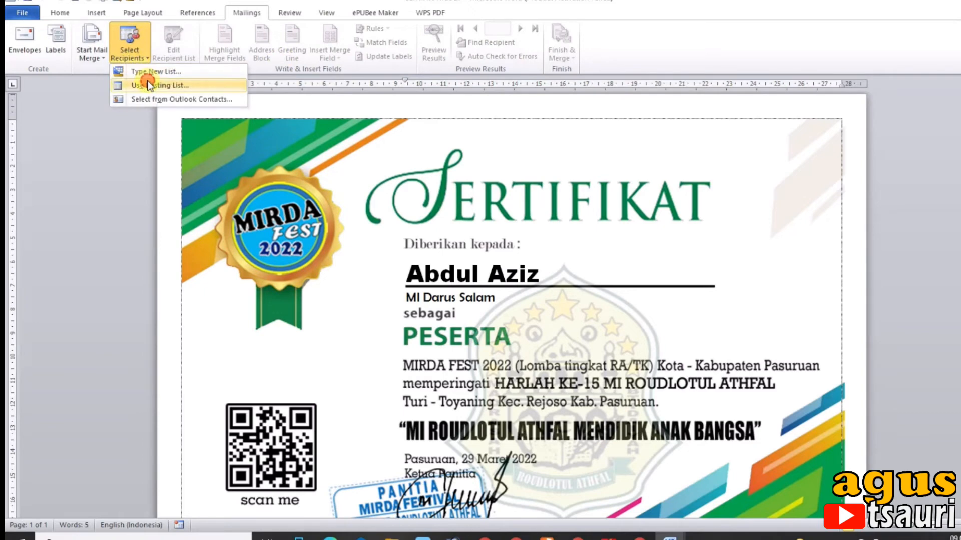
click(147, 80)
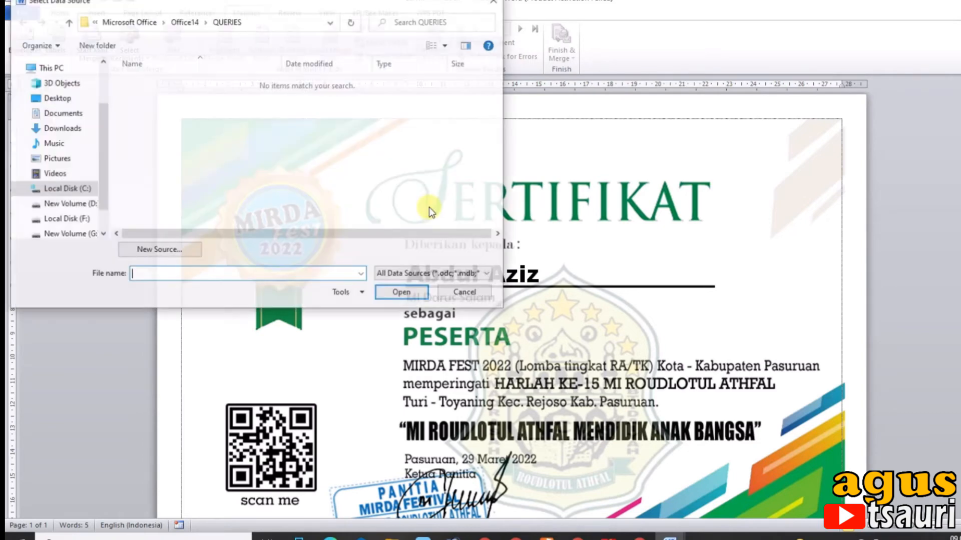
click(70, 204)
click(55, 113)
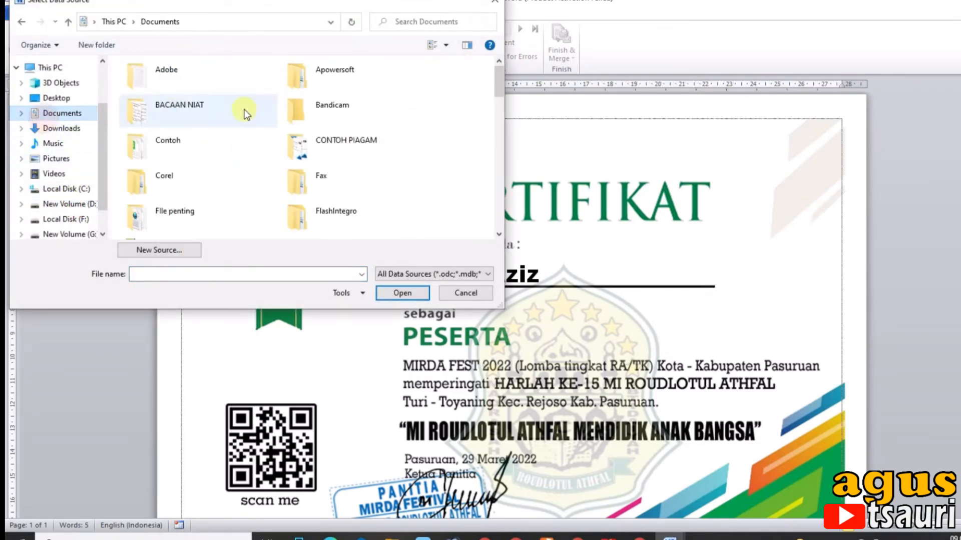
scroll(265, 133, down, 3)
scroll(265, 133, down, 5)
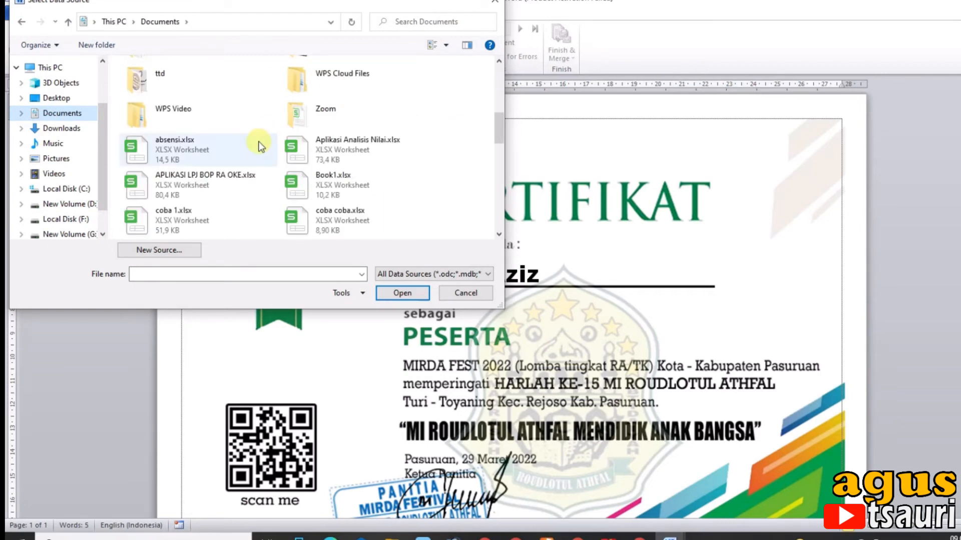
drag(499, 152, 499, 165)
double_click(227, 181)
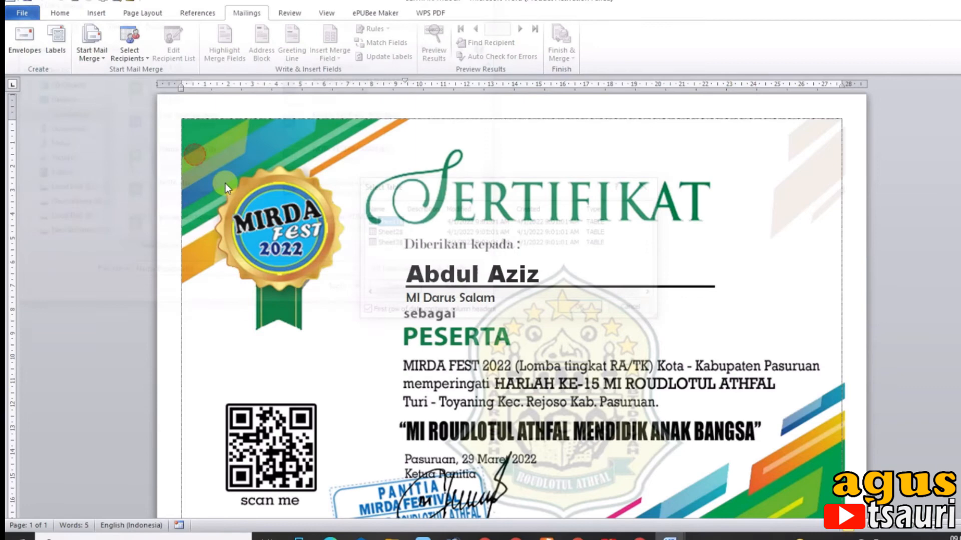
click(582, 309)
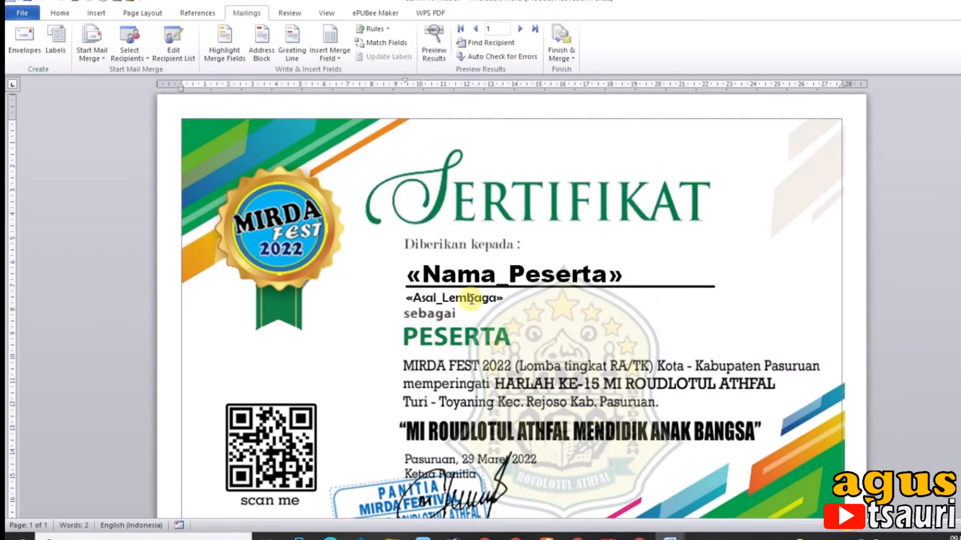
Preview the merged certificates and page through the recipients from record 1 to record 11
click(433, 44)
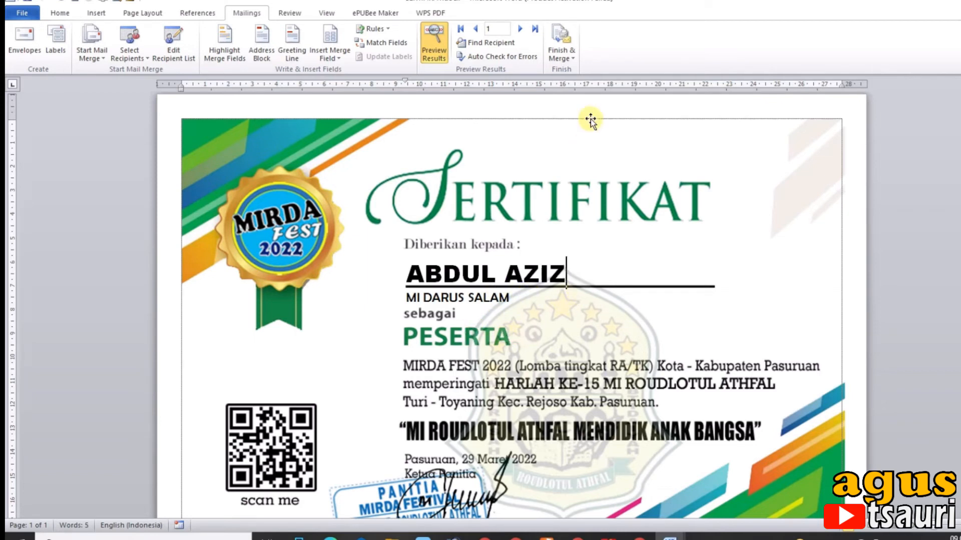
click(520, 29)
click(521, 29)
click(520, 29)
click(521, 29)
click(521, 29)
click(520, 29)
click(521, 29)
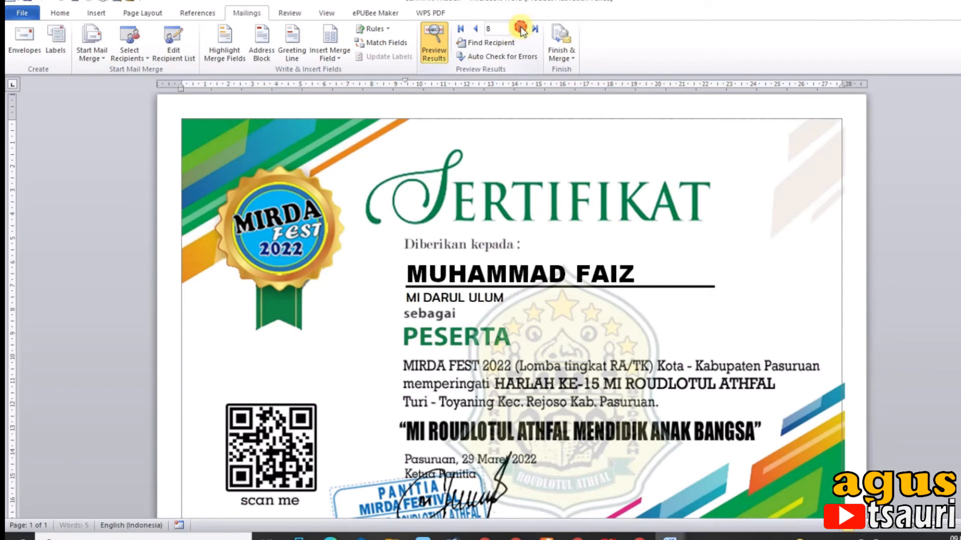
click(520, 29)
click(520, 29)
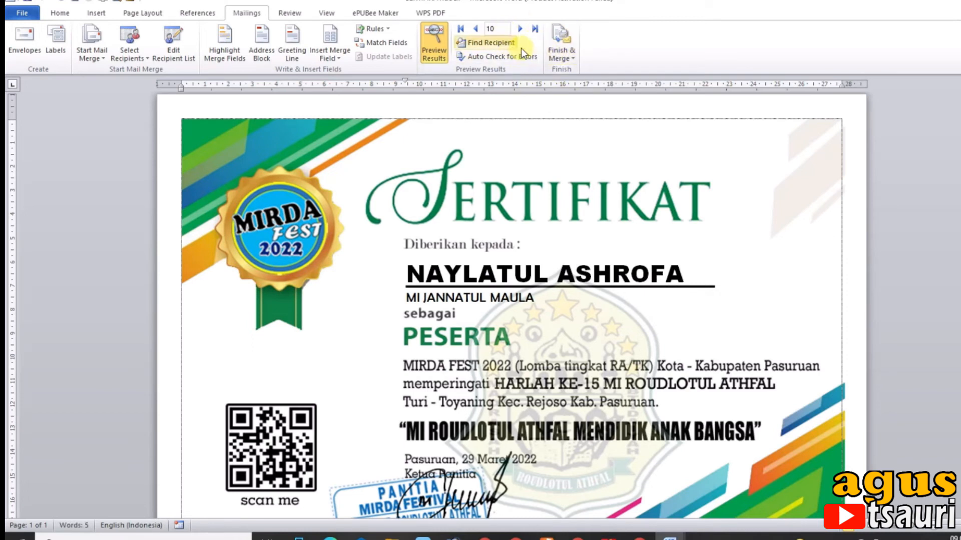
click(520, 29)
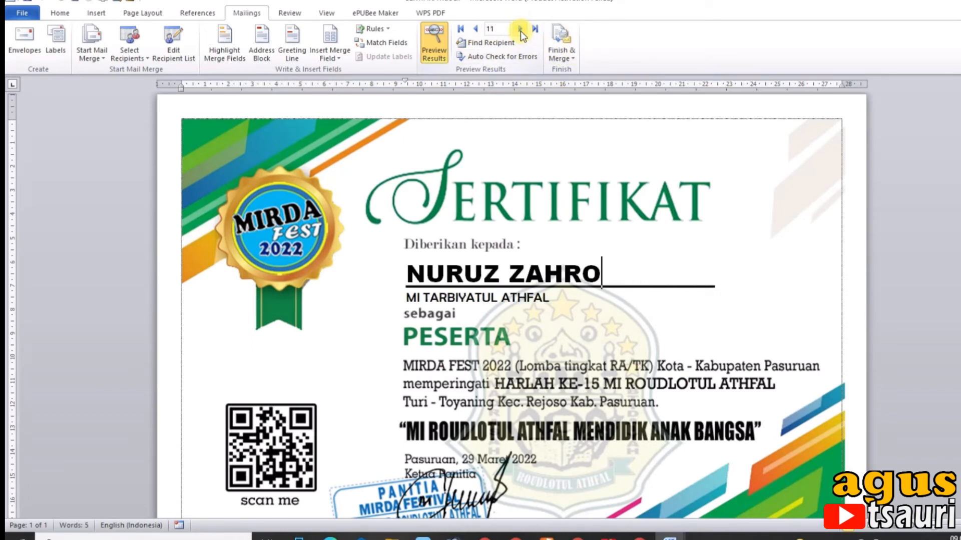
Merge all certificate records to the printer, using Microsoft Print to PDF with the full page range
click(479, 30)
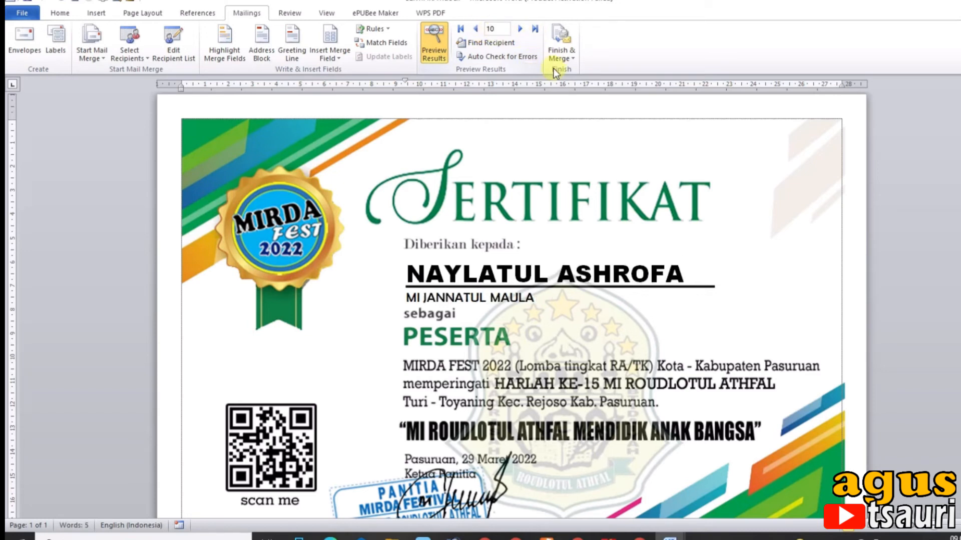
click(566, 56)
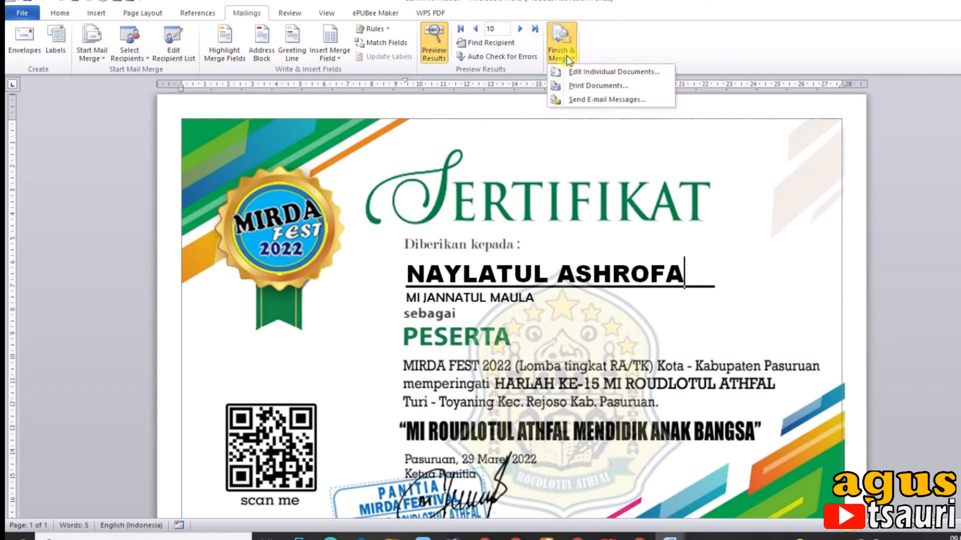
click(582, 86)
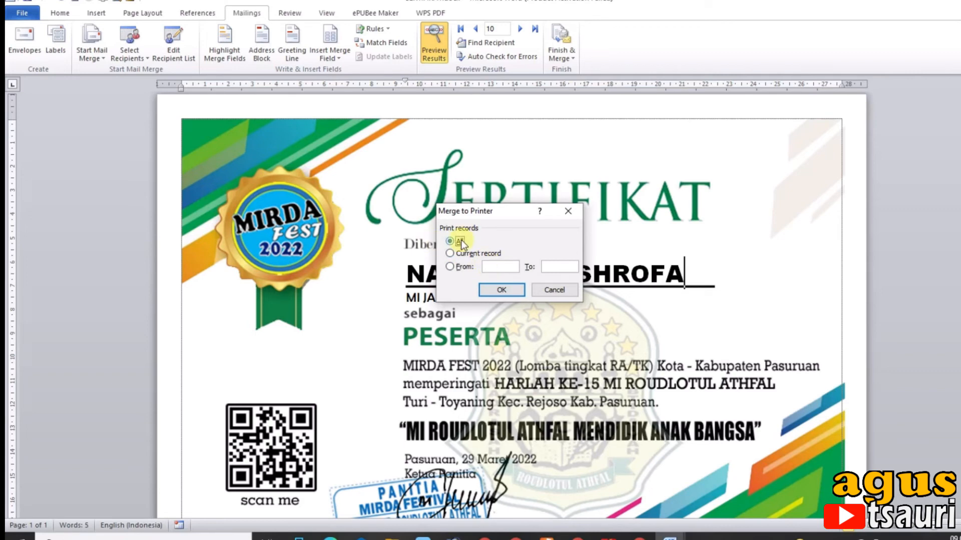
click(515, 292)
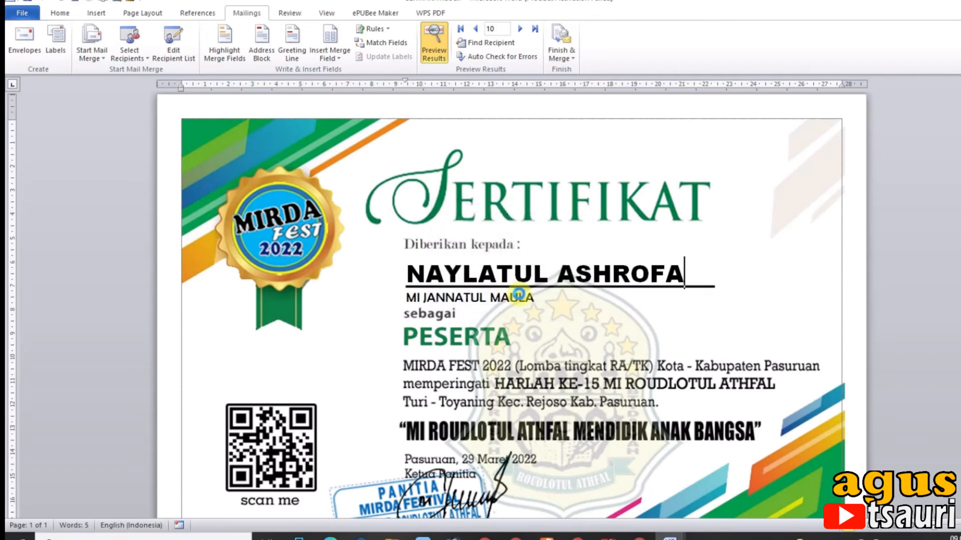
click(595, 158)
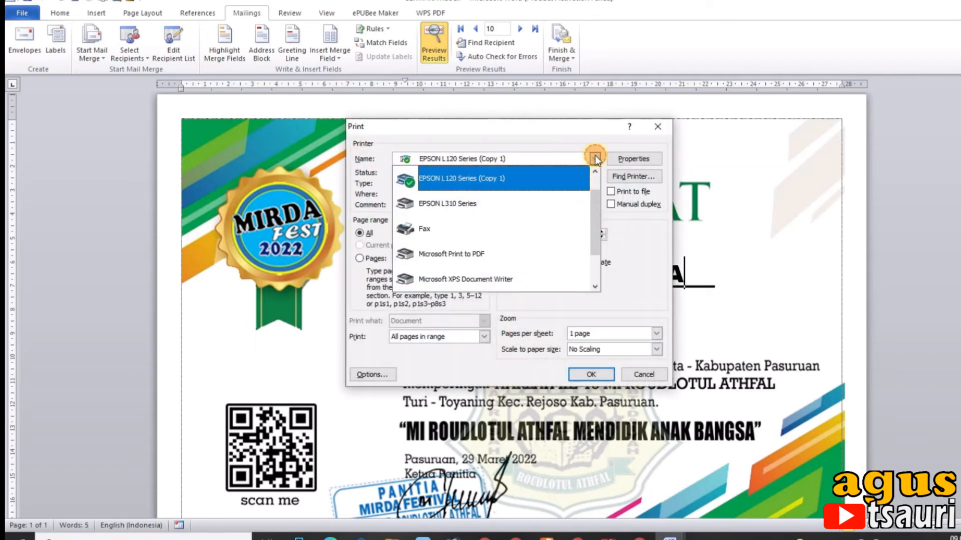
click(473, 255)
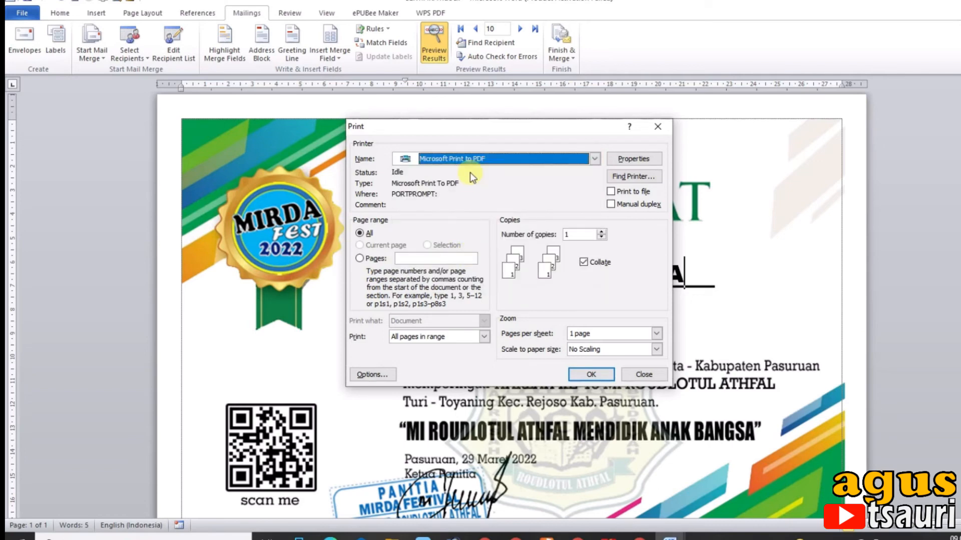
click(592, 374)
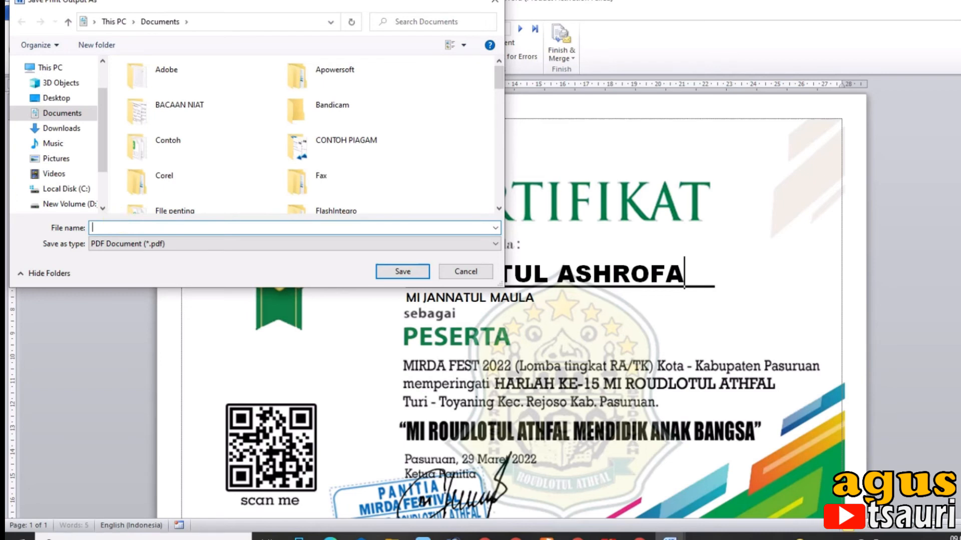
Save the merged output in Documents as a PDF named SERTIFIKAT PDF
text(SERTIFKAT)
click(402, 271)
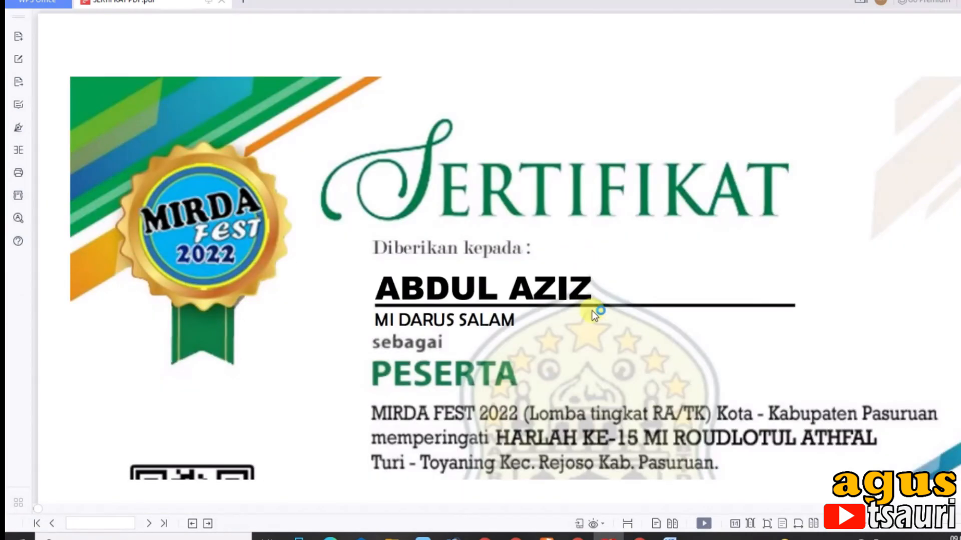
Examine the participant names and institutions on the generated PDF's certificates from page 1 to page 11
scroll(592, 310, down, 8)
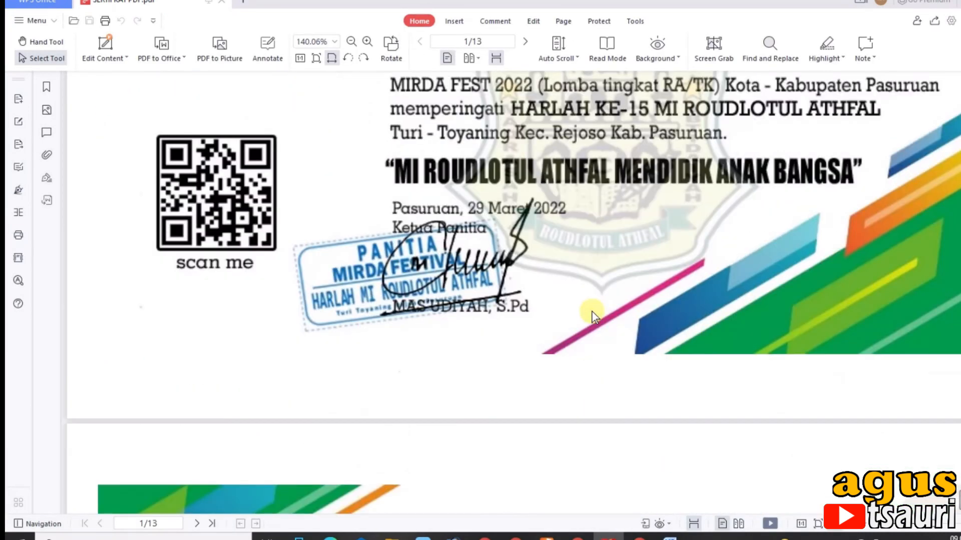
scroll(591, 311, down, 15)
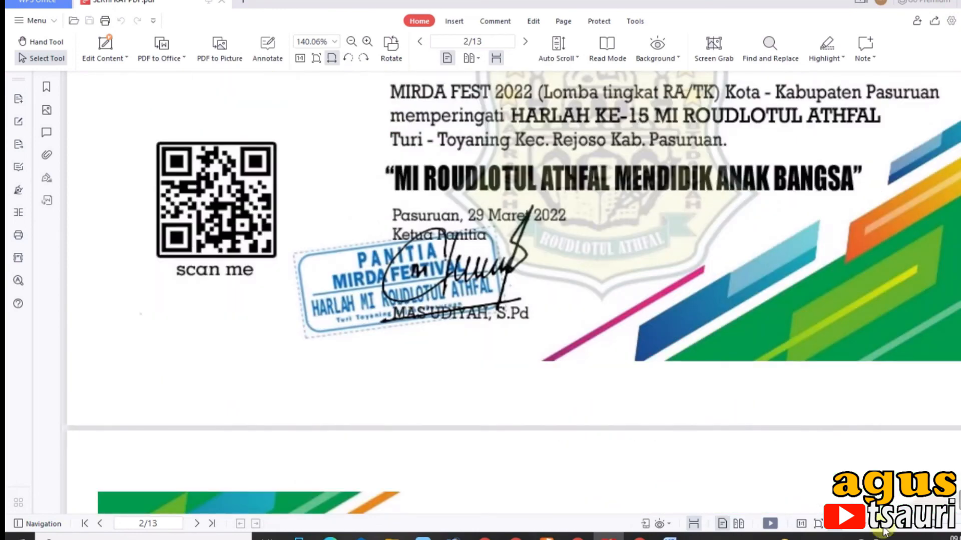
scroll(580, 300, down, 5)
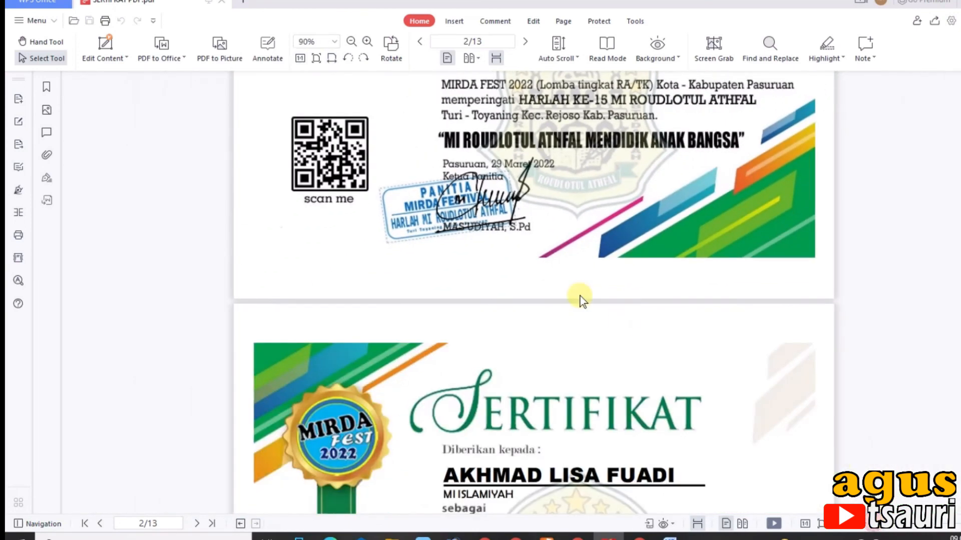
scroll(581, 301, down, 3)
scroll(580, 299, down, 6)
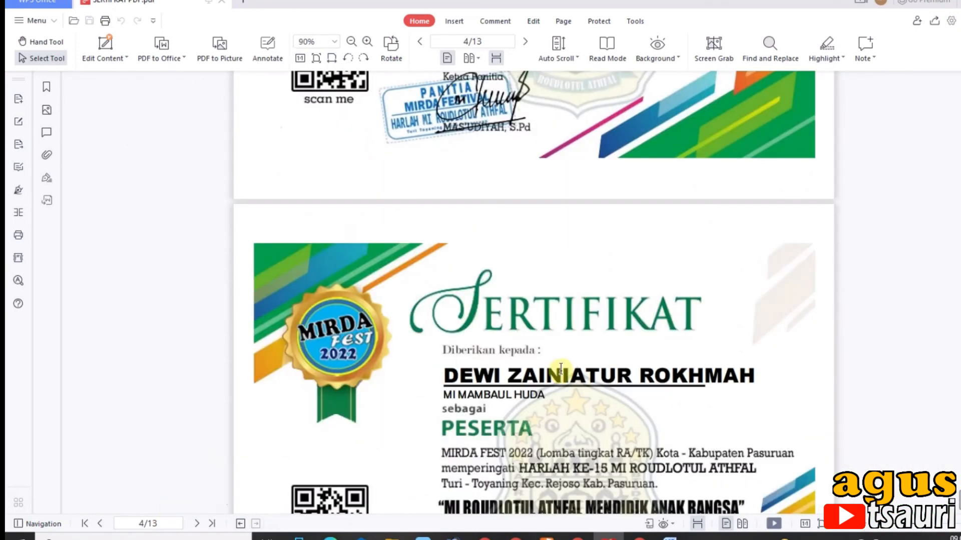
scroll(560, 369, down, 3)
scroll(575, 373, down, 12)
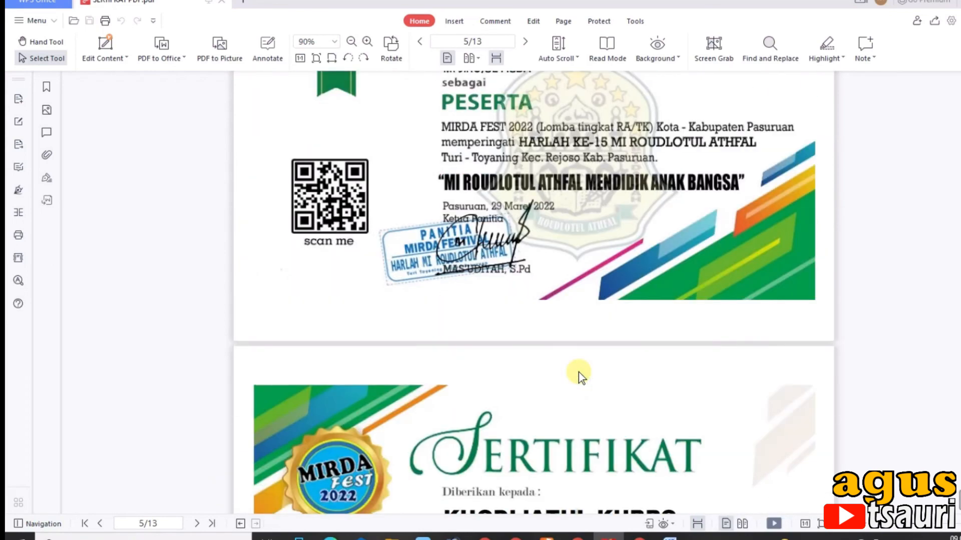
scroll(581, 378, down, 12)
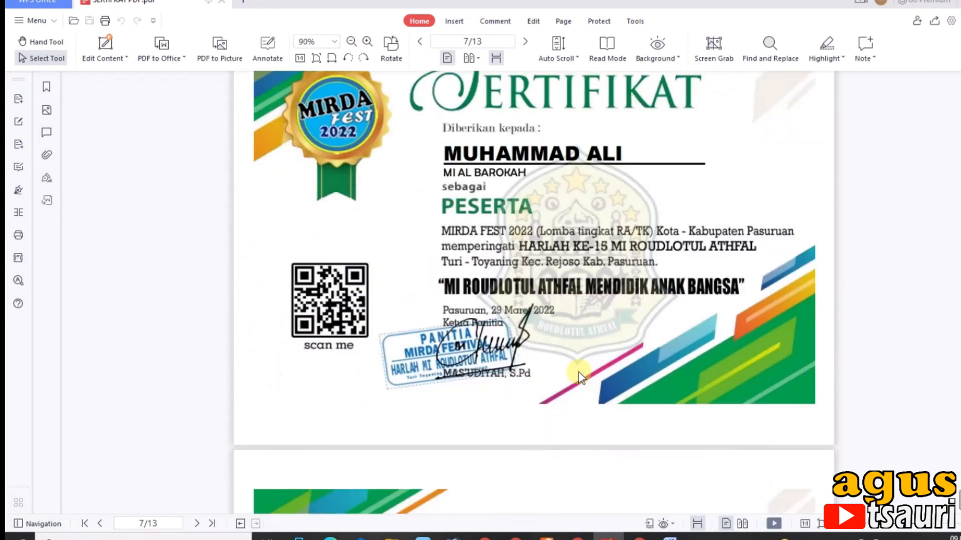
scroll(580, 377, down, 12)
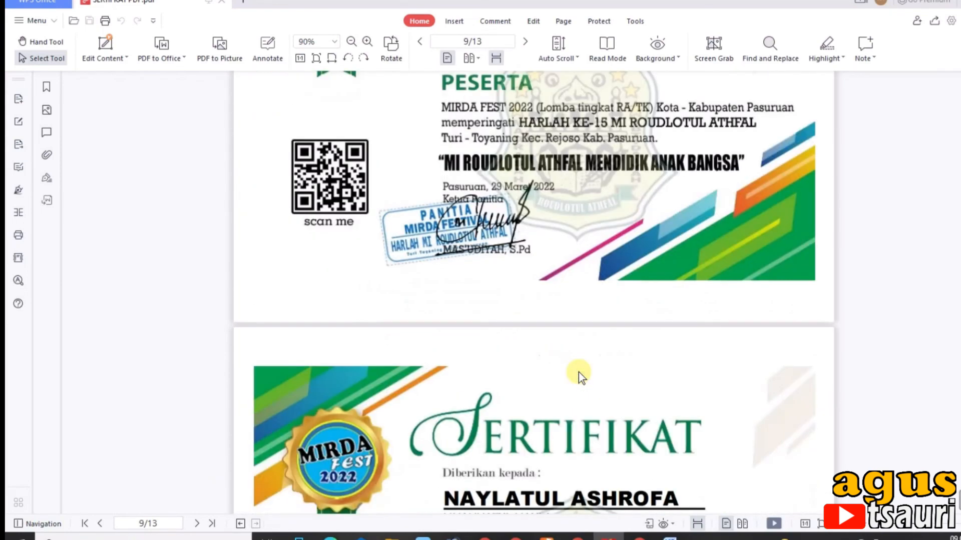
scroll(580, 376, down, 6)
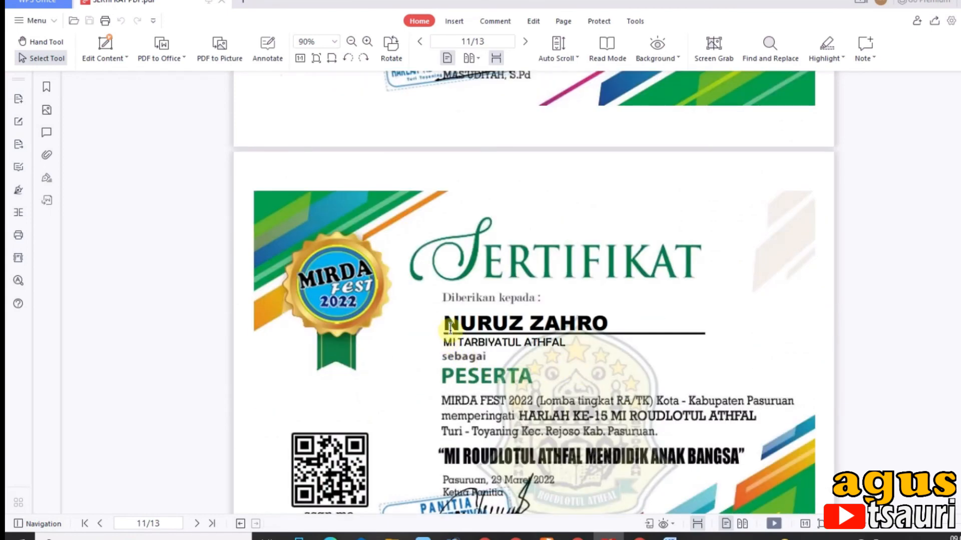
Check the participant's name on the page 11 certificate by selecting its text, and clear the selection
drag(453, 323, 612, 323)
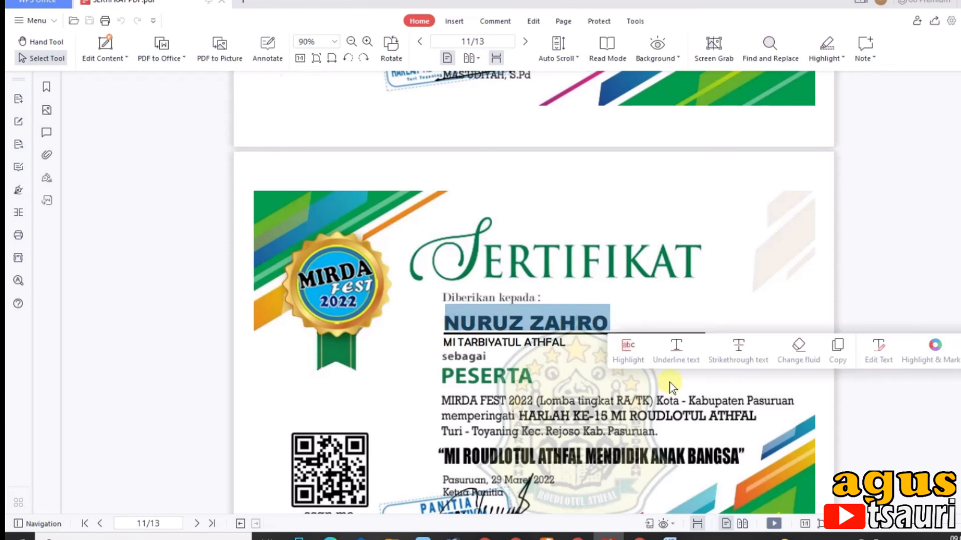
click(511, 328)
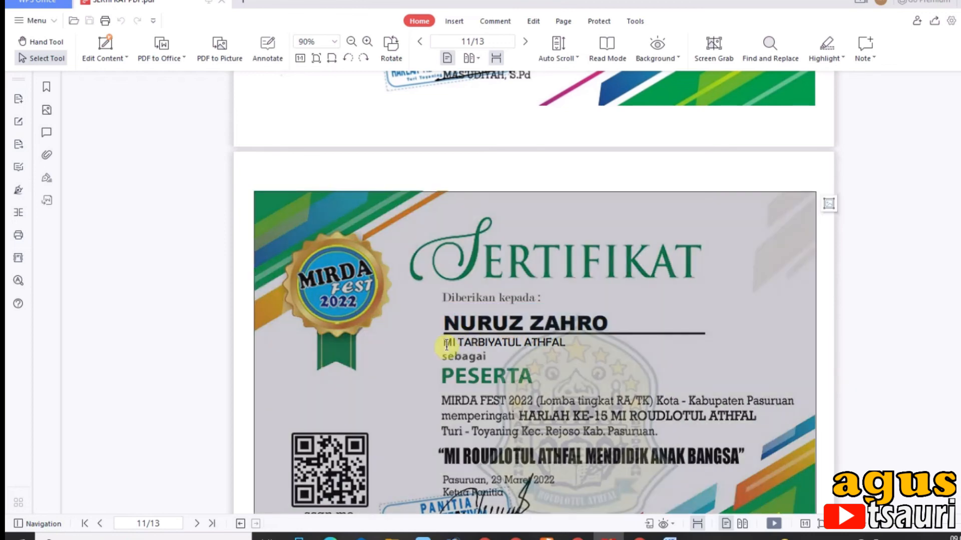
click(835, 360)
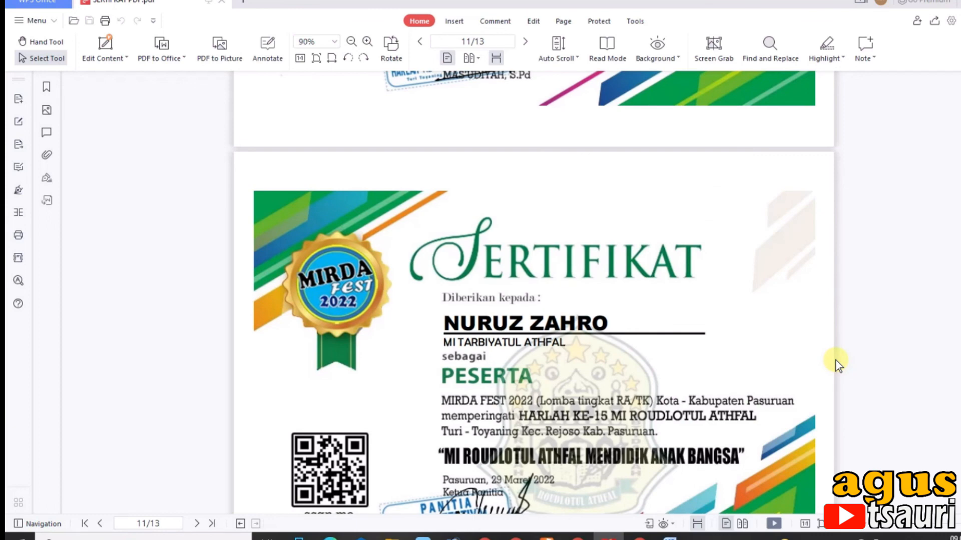
scroll(838, 364, up, 5)
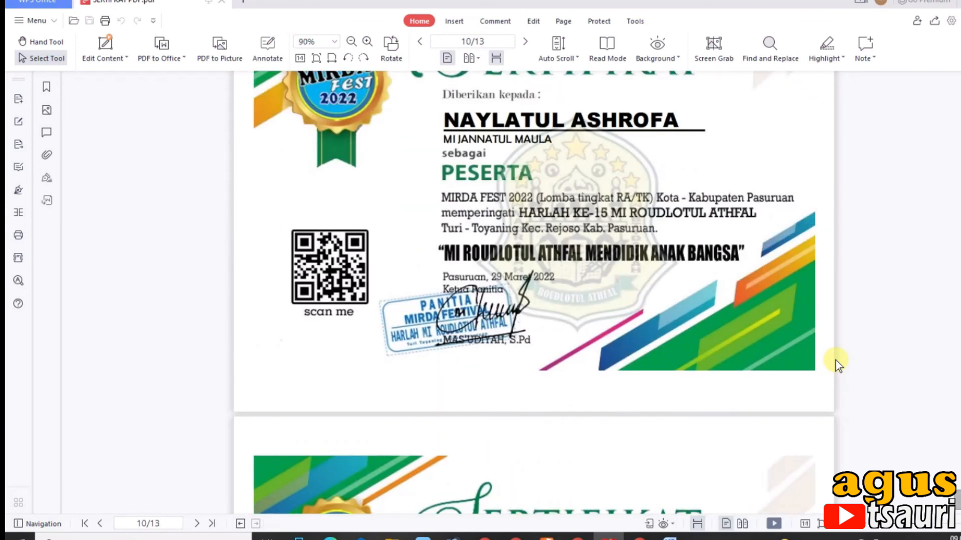
scroll(836, 360, up, 1)
scroll(836, 360, down, 5)
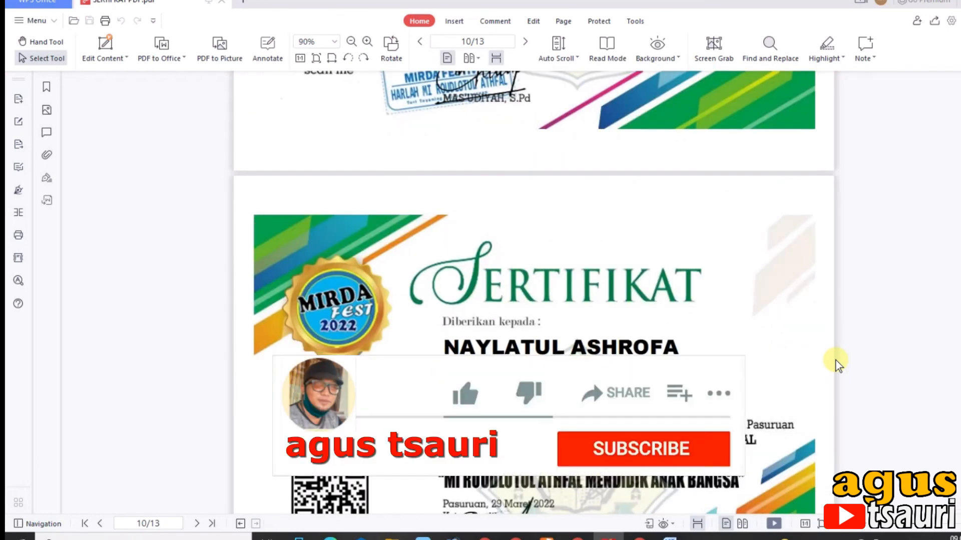
scroll(835, 360, up, 1)
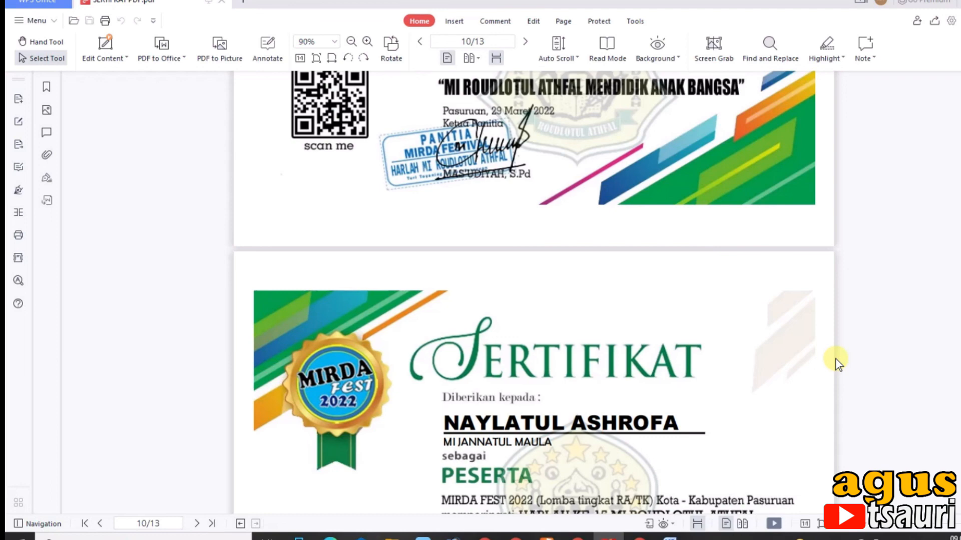
scroll(835, 359, up, 10)
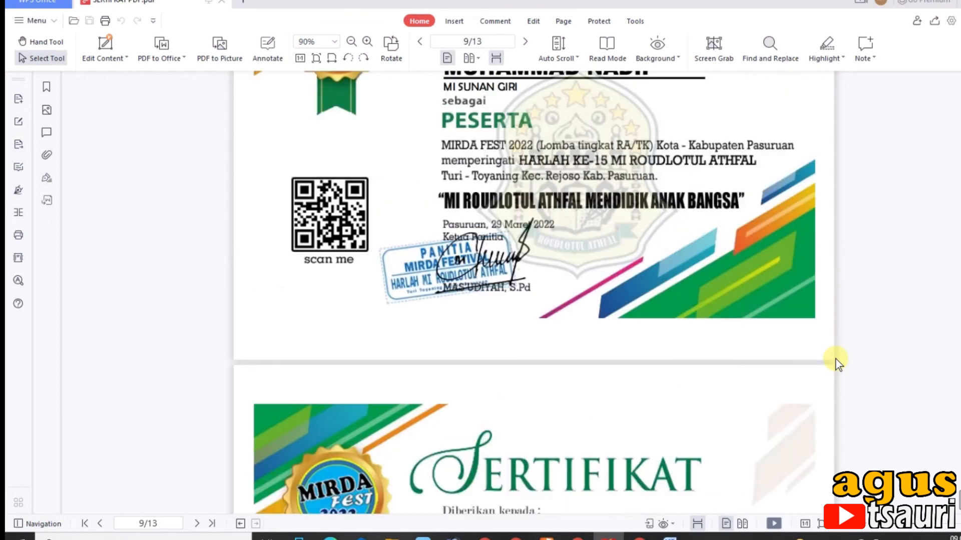